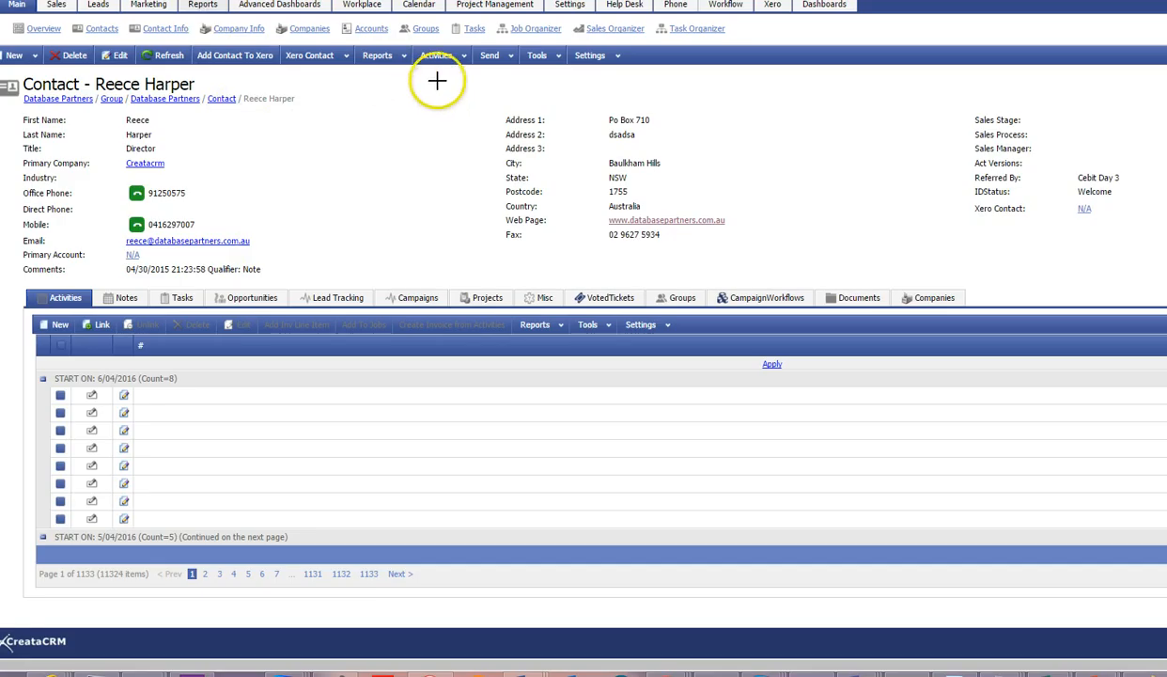
left_click_drag(438, 80, 545, 40)
left_click_drag(465, 68, 464, 74)
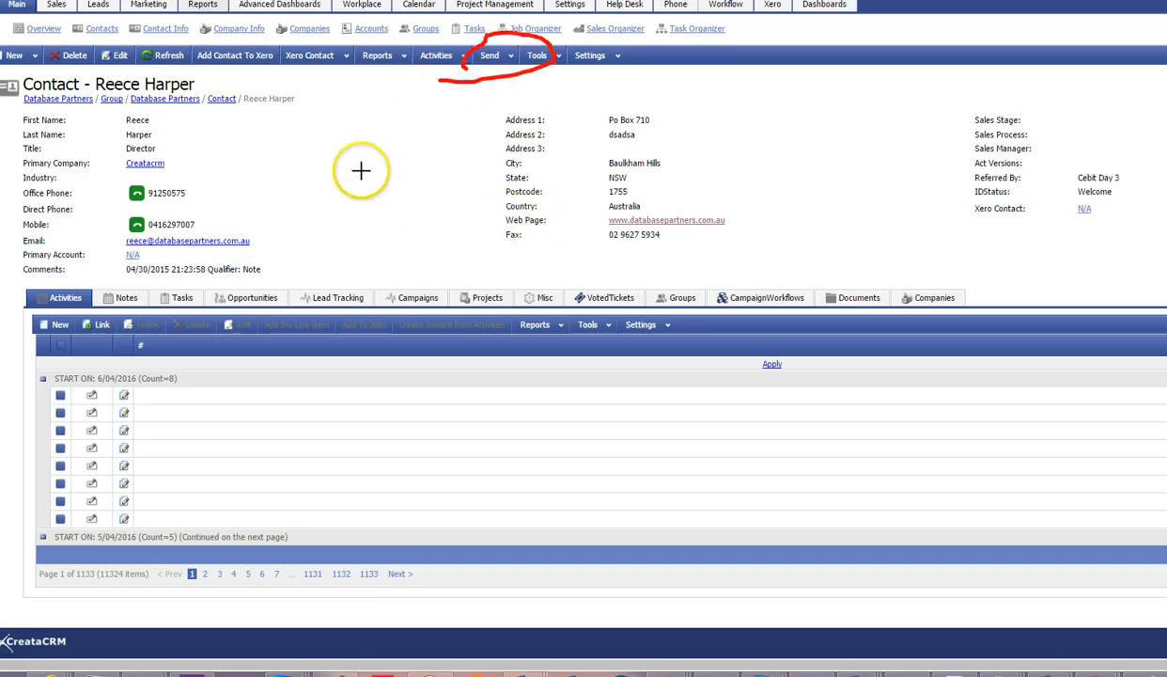
key("Escape")
Start a new email addressed to the open contact.
left_click(493, 54)
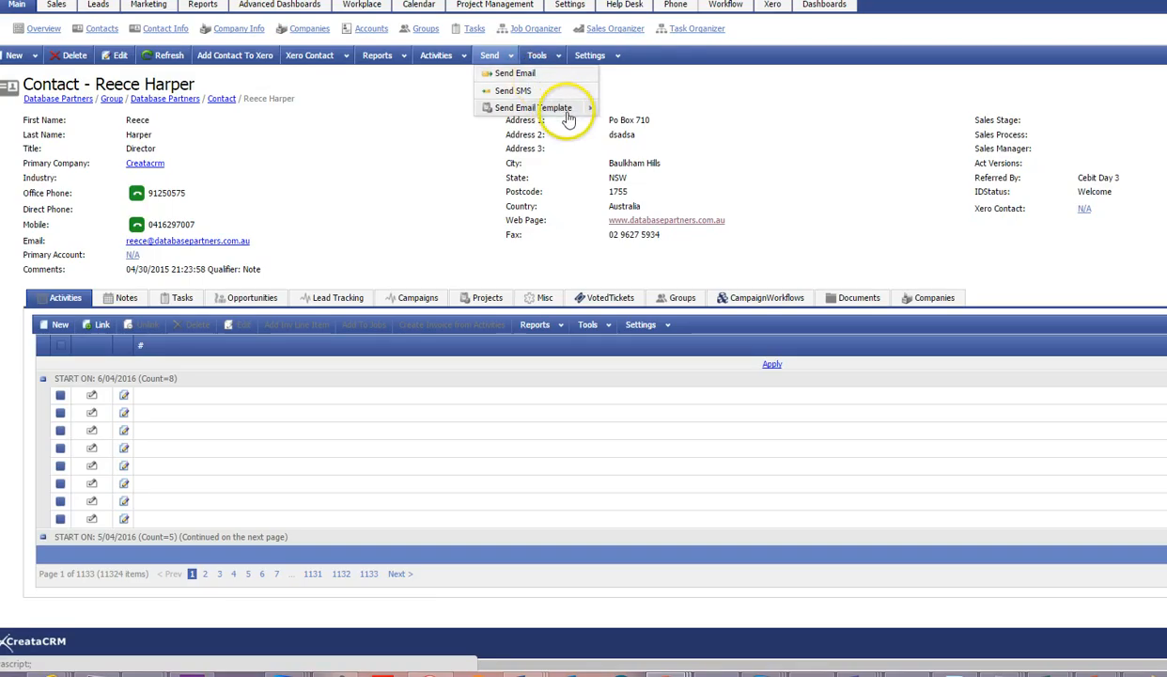
mouse_move(587, 110)
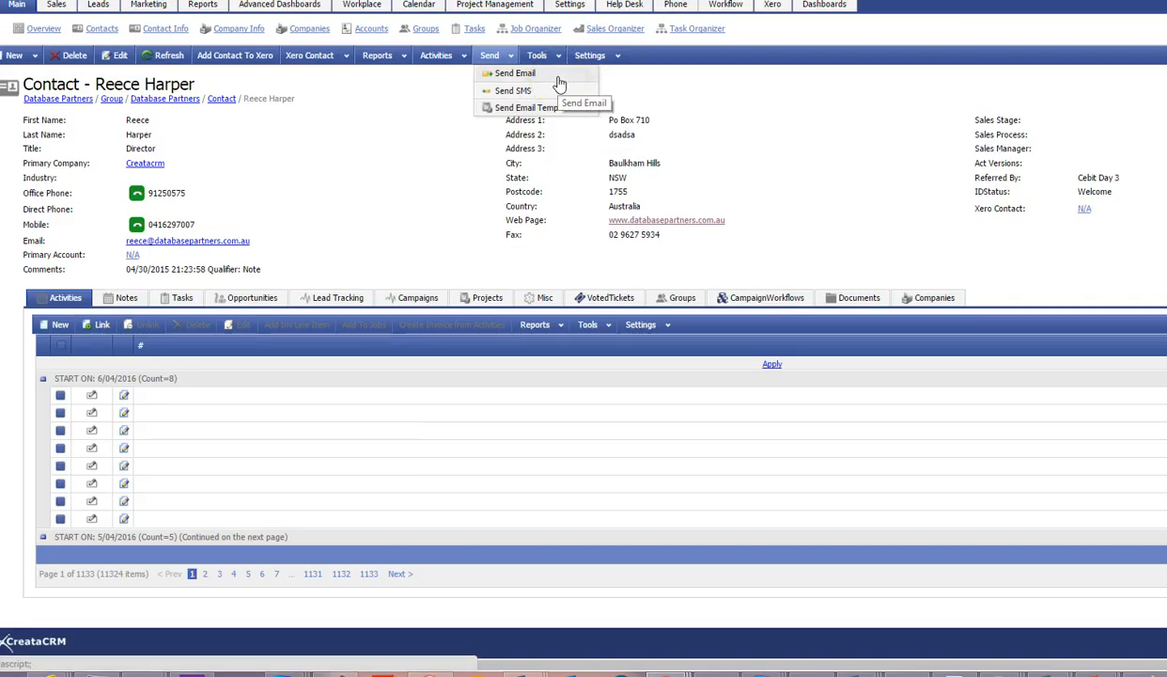
left_click(542, 281)
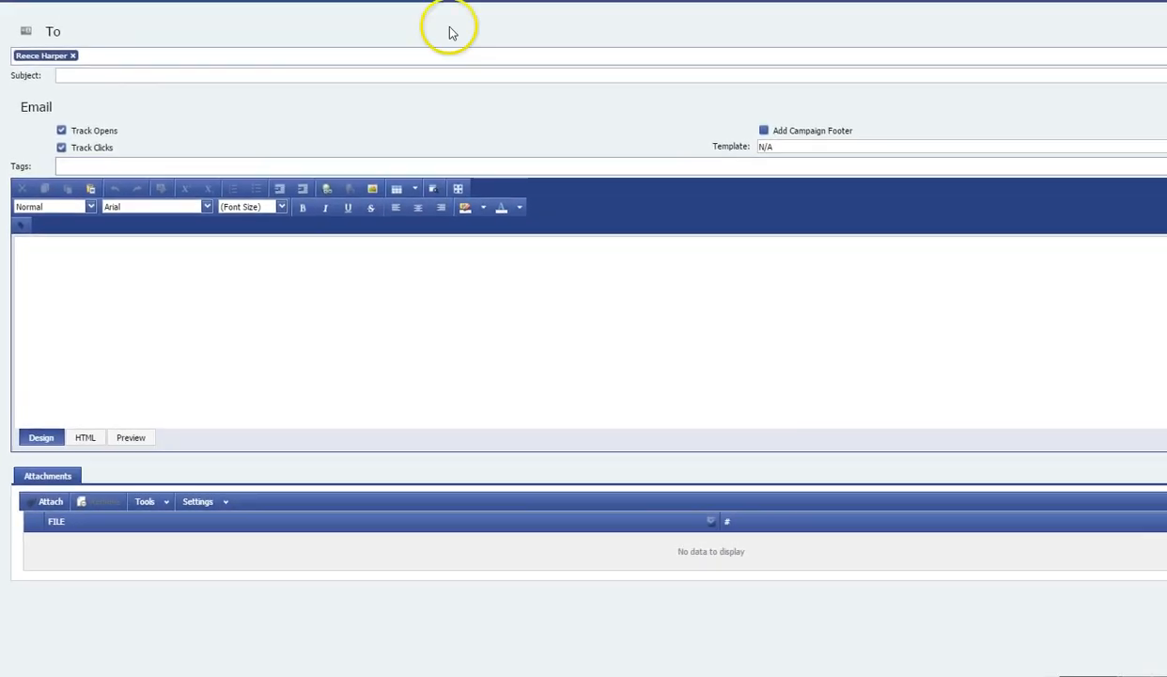
Search for a second contact, add them to the email's recipients, and remove them again.
left_click(229, 56)
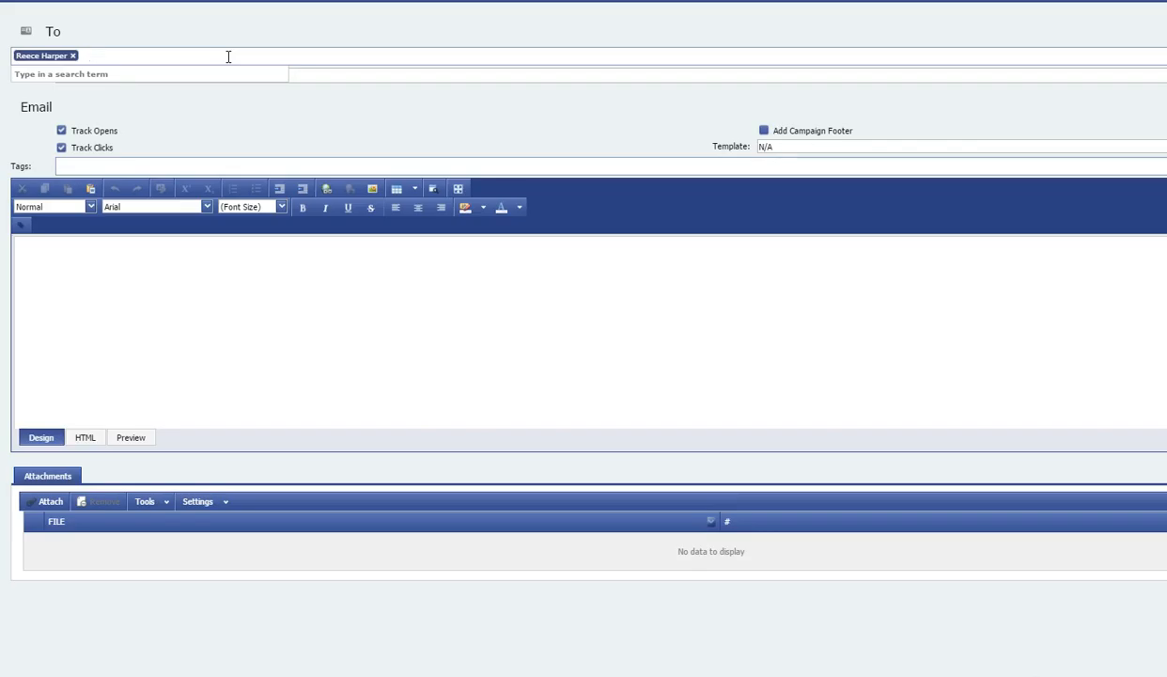
type("reece")
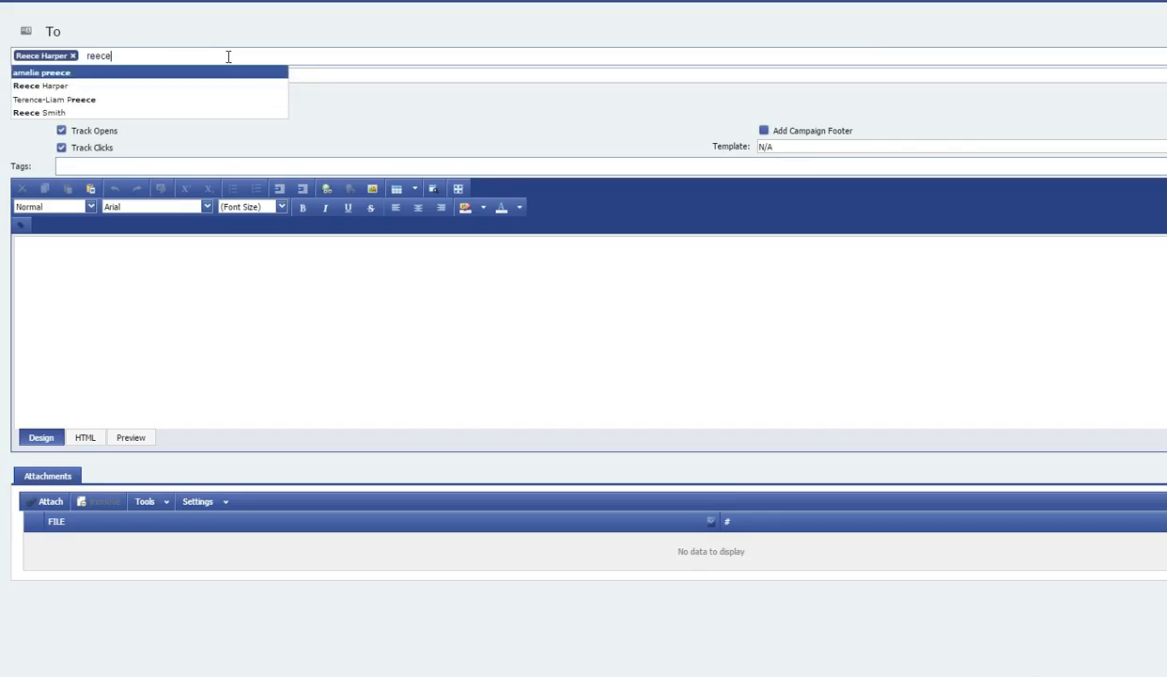
key("Down")
key("Down")
key("Down")
key("Return")
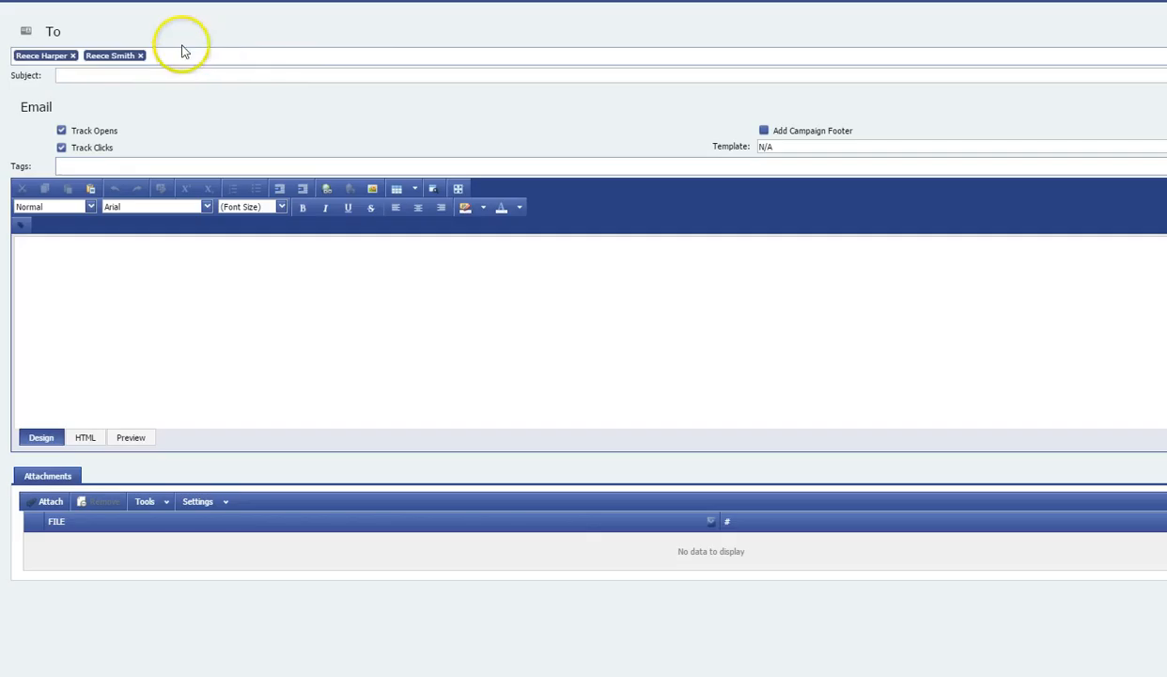
left_click(140, 55)
Apply the "Your sandbox is ready" template to the email and check its content.
left_click(314, 74)
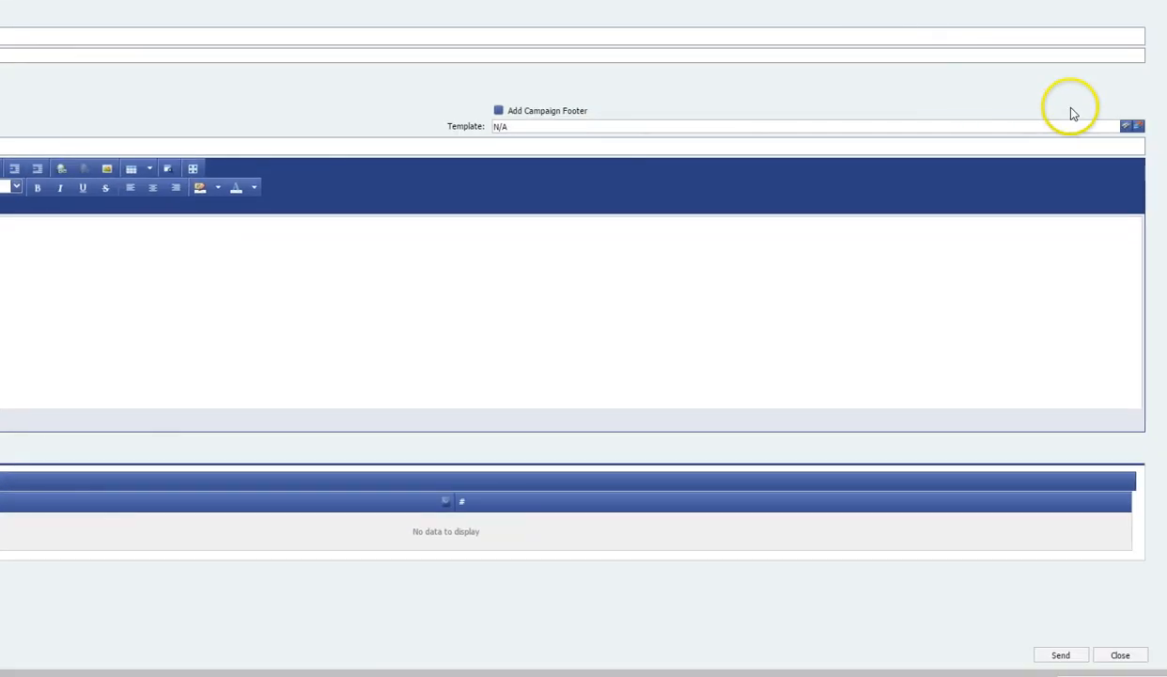
left_click(1126, 126)
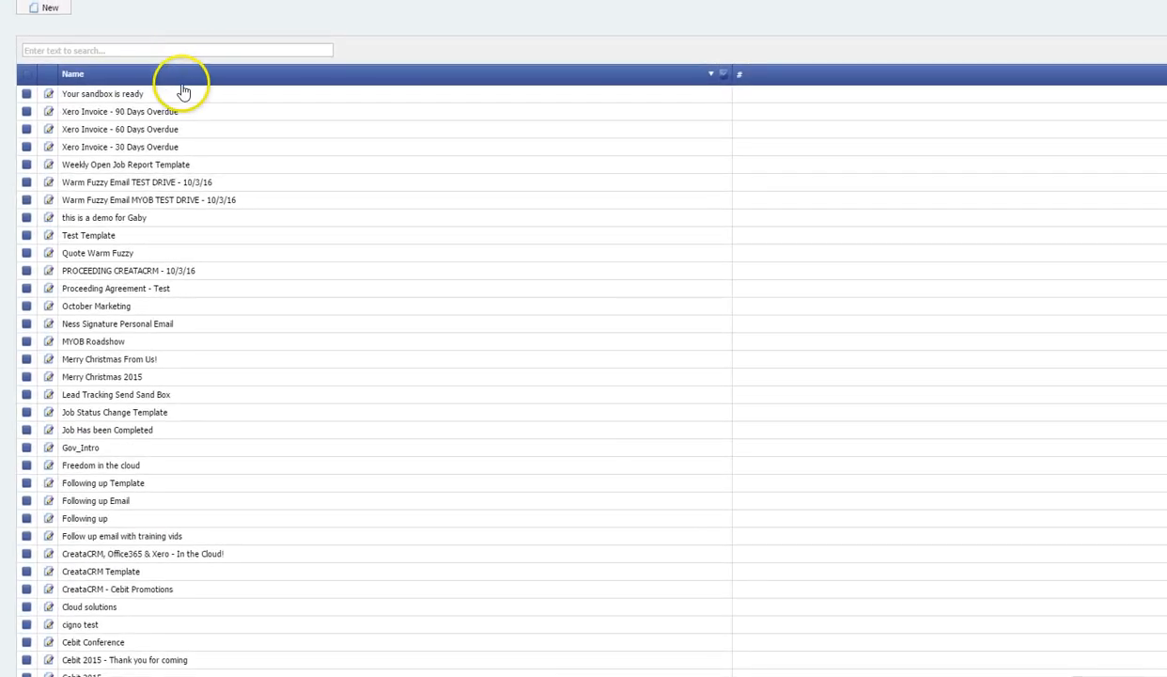
left_click(183, 92)
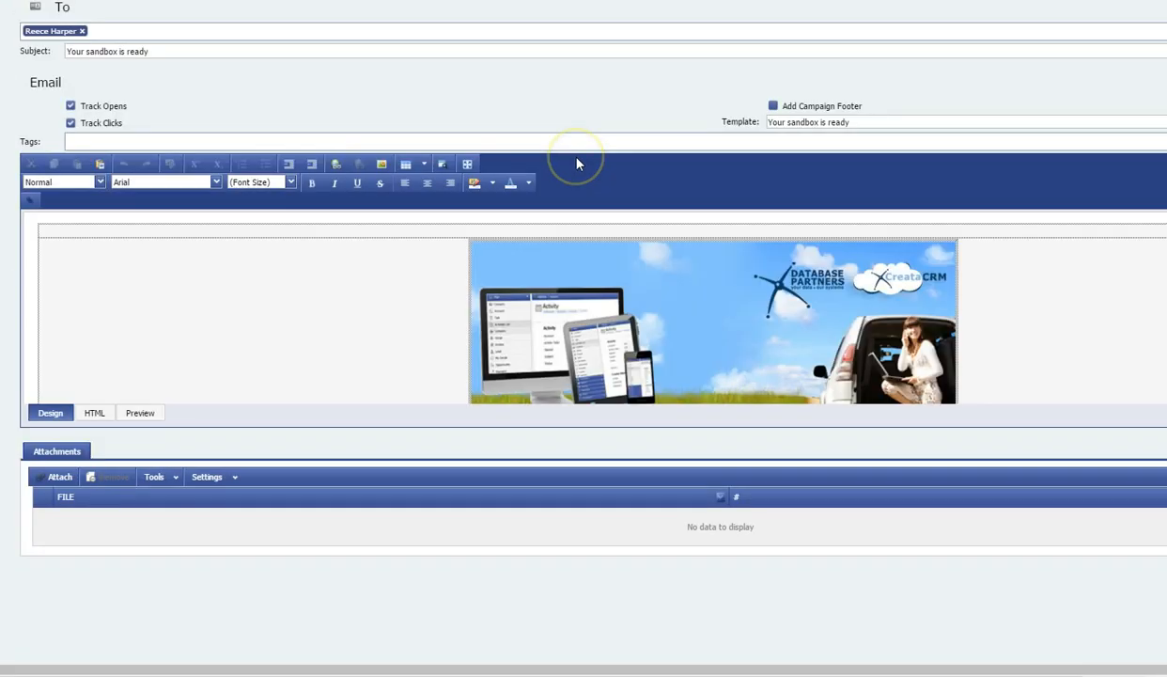
scroll(416, 305, "down", 5)
scroll(417, 304, "up", 5)
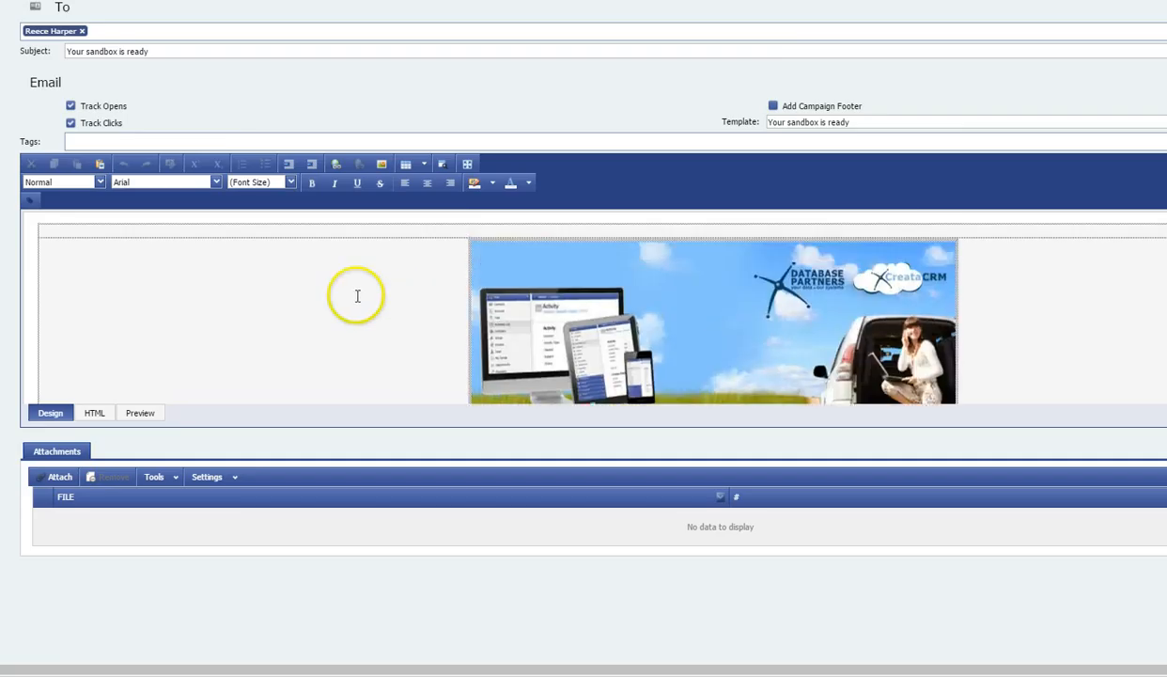
Switch the email's template to "Warm Fuzzy Email MYOB TEST DRIVE - 10/3/16".
left_click(226, 136)
left_click(225, 2)
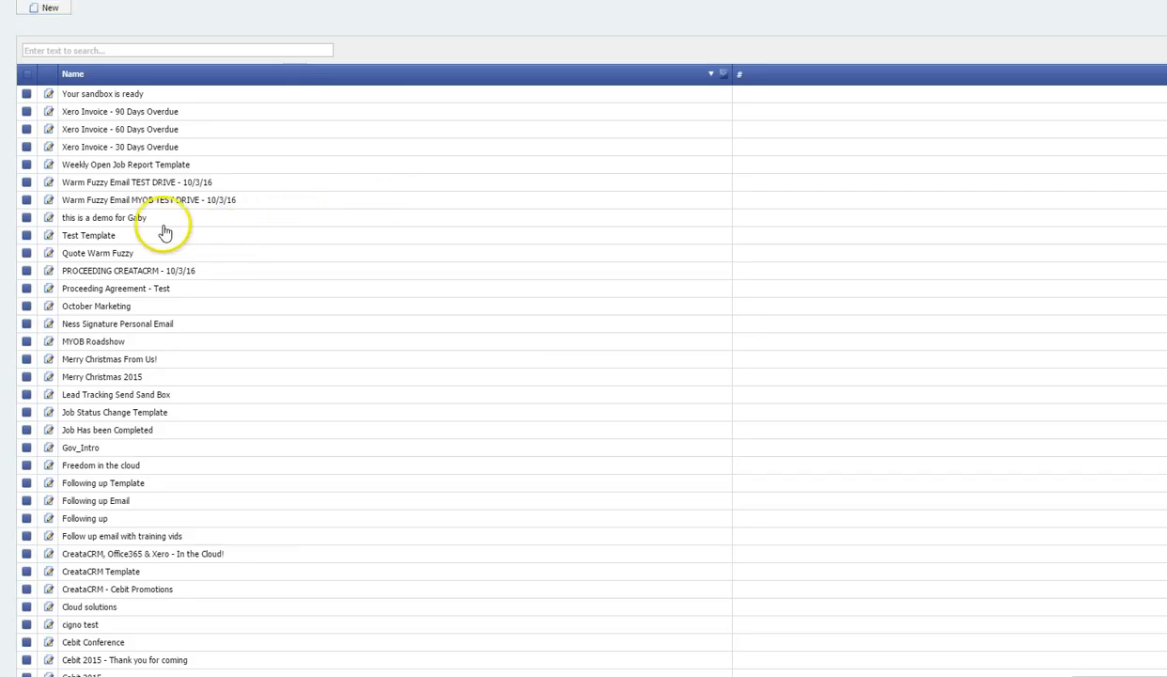
left_click(187, 201)
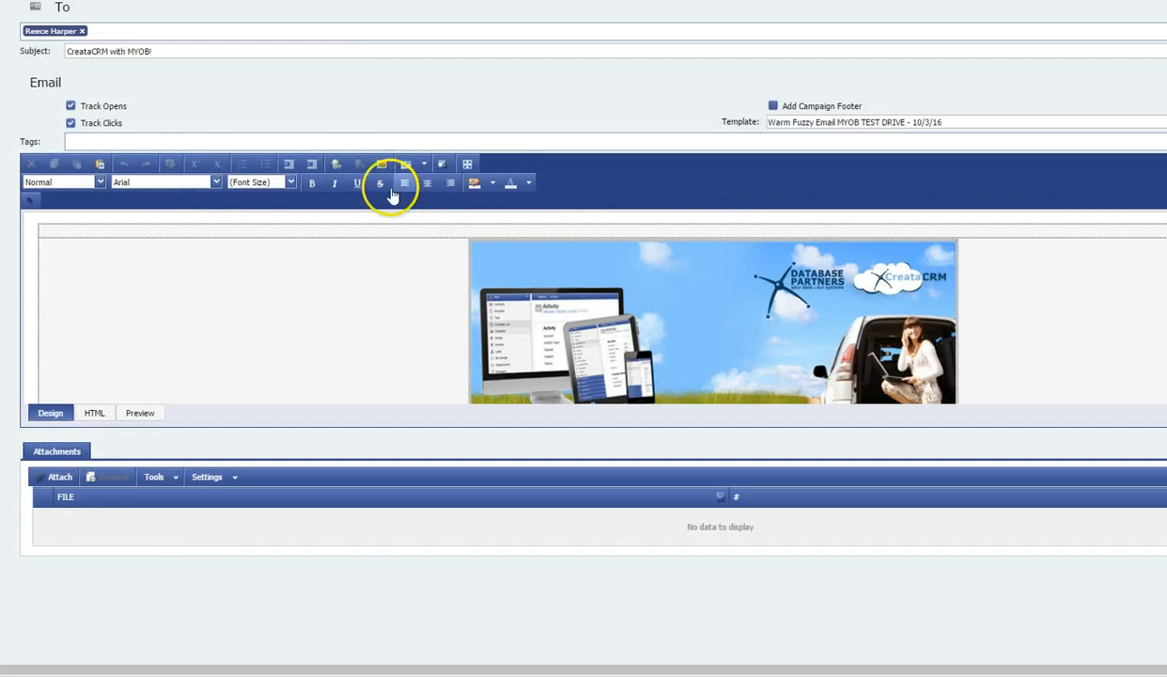
Tag the email with MYOB and leave the email form to return to the contact record.
left_click(266, 147)
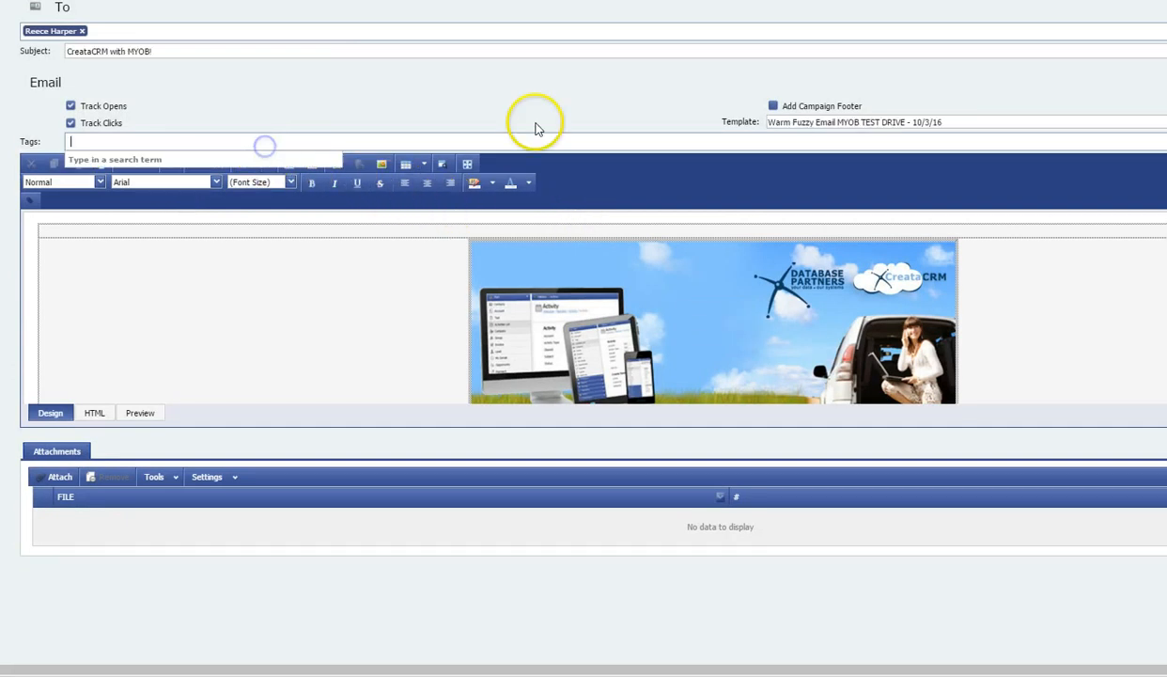
left_click(376, 110)
left_click_drag(231, 53, 68, 49)
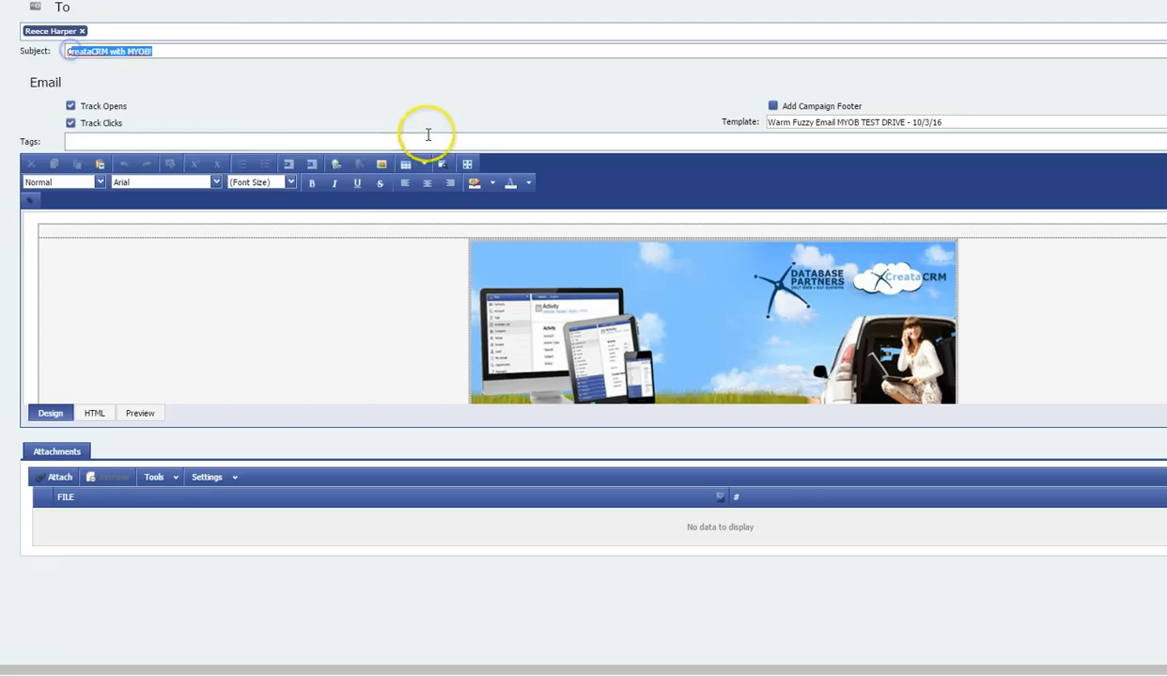
left_click(429, 136)
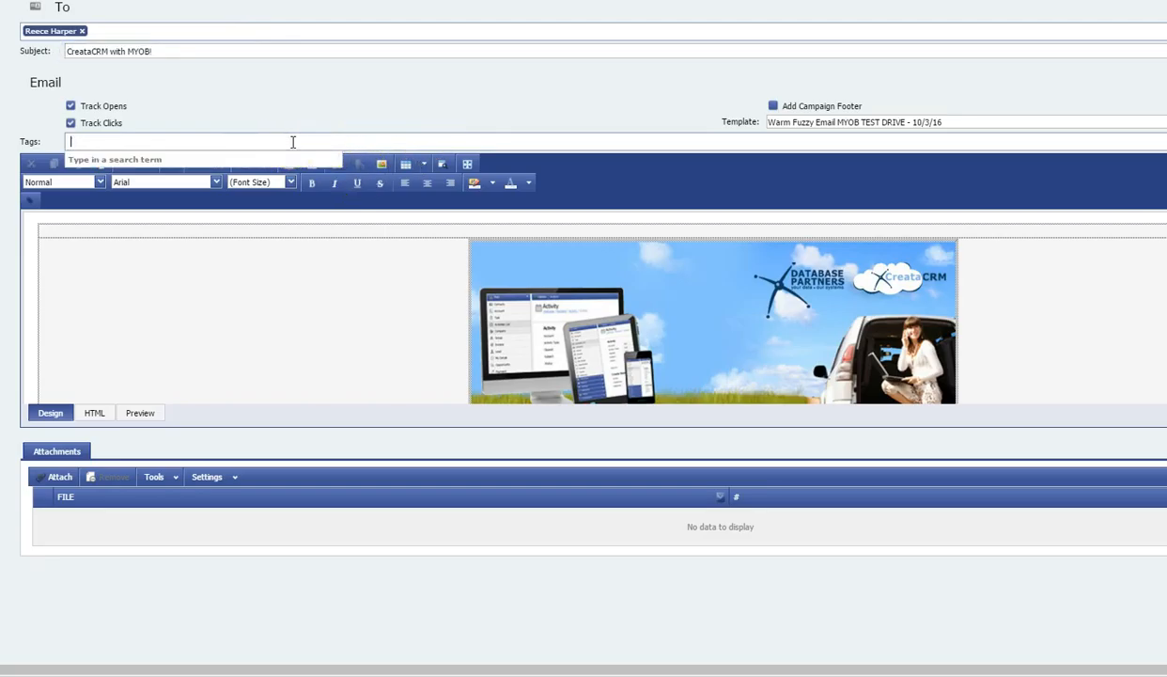
type("myo")
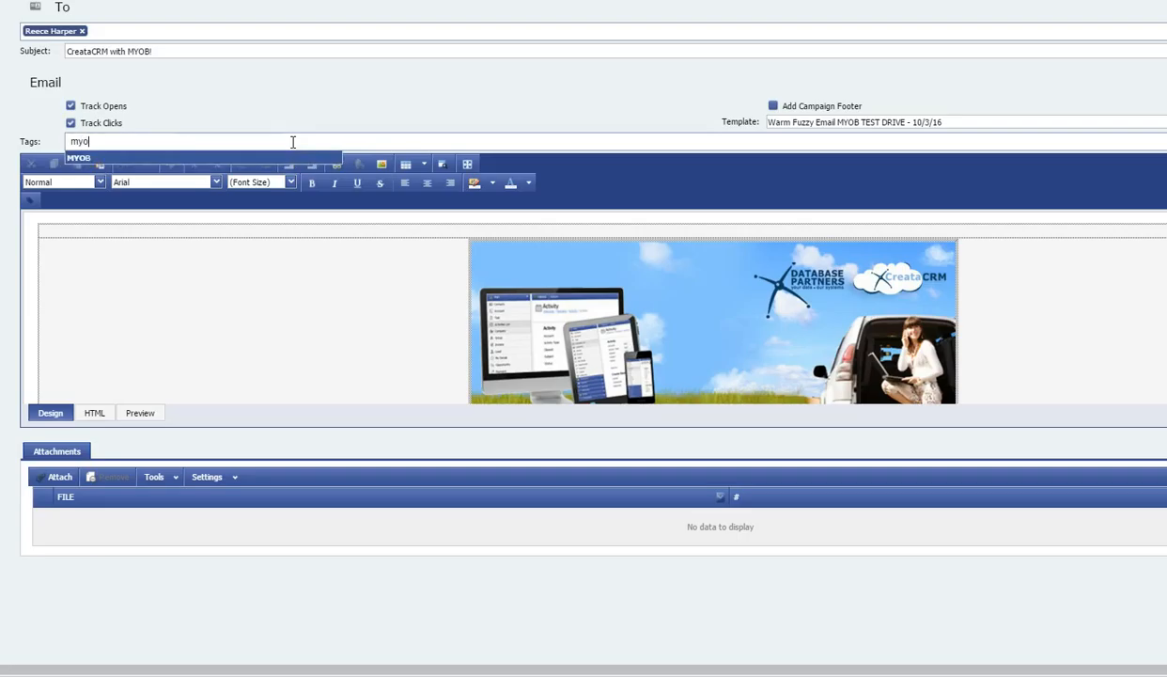
key("Return")
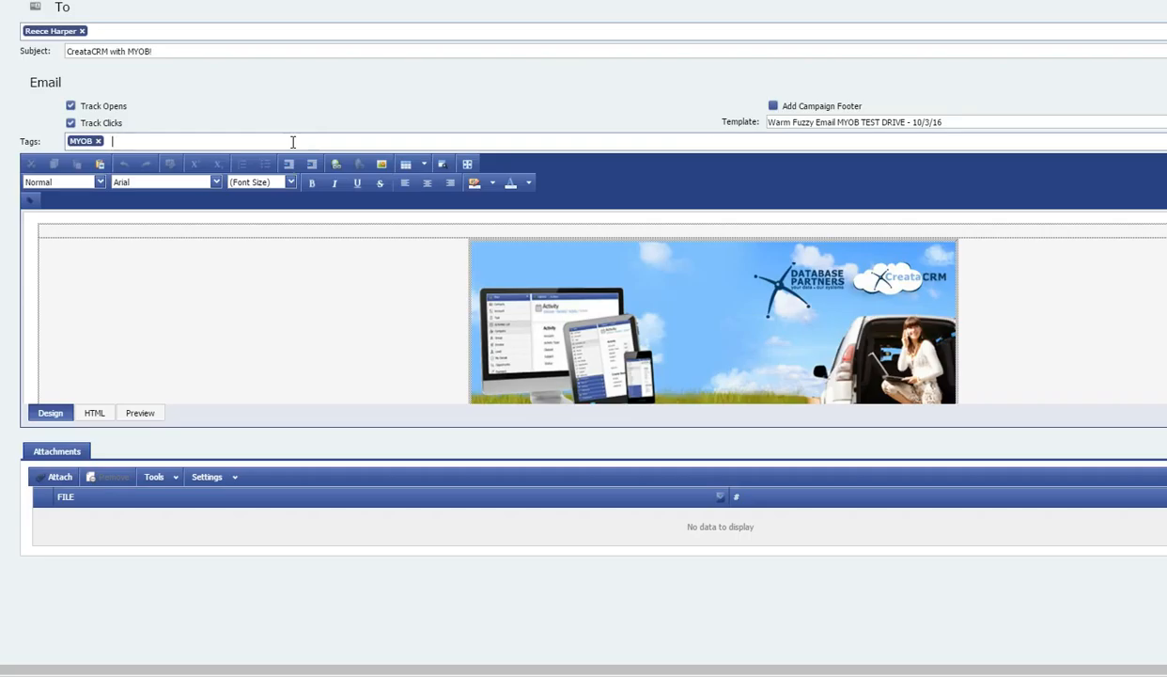
left_click(62, 480)
left_click(778, 44)
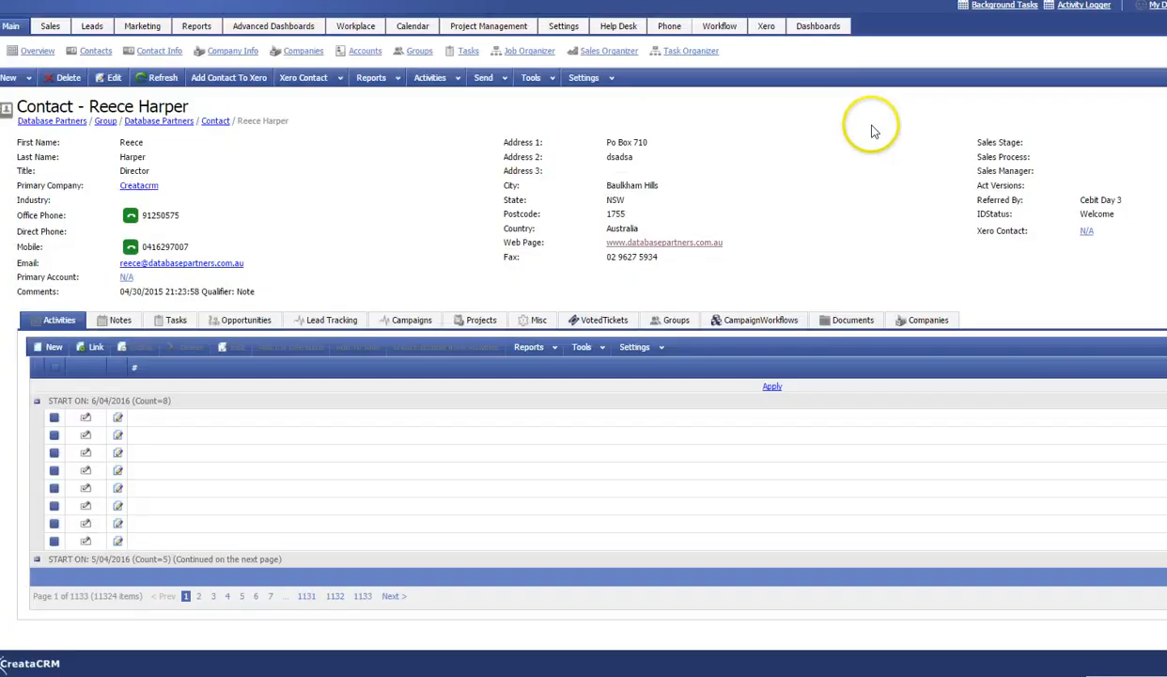
Open the marketing email templates list and filter Is Inplace Template to Checked, with the "myob" name filter cleared.
left_click(609, 79)
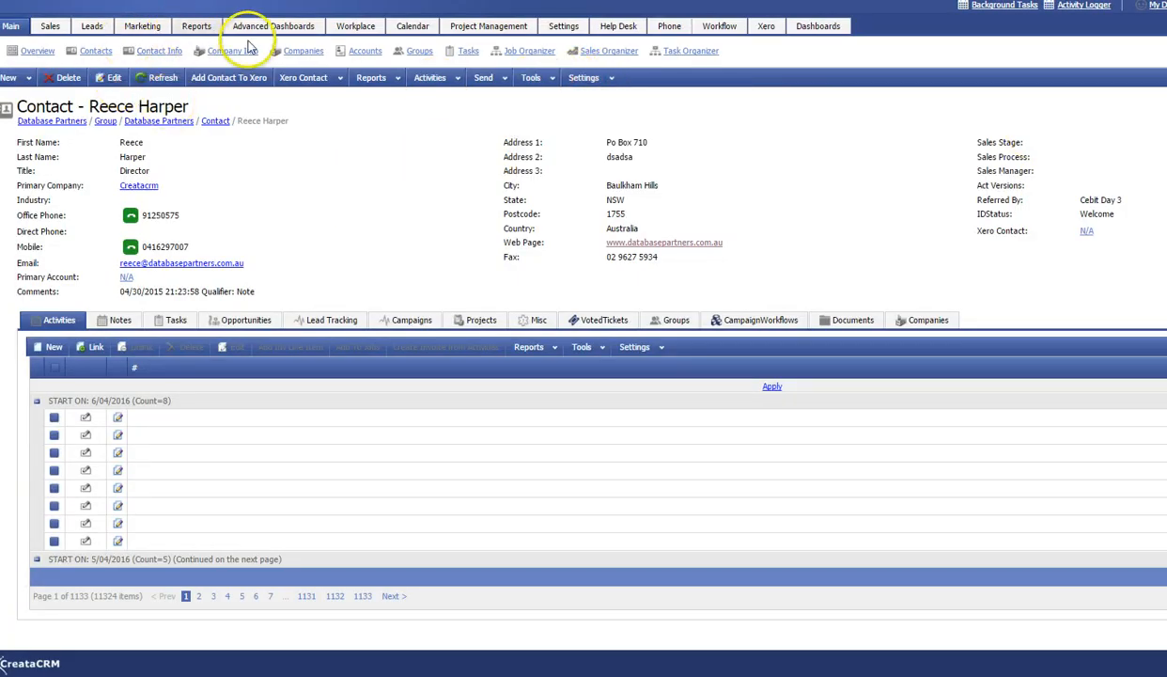
left_click(142, 25)
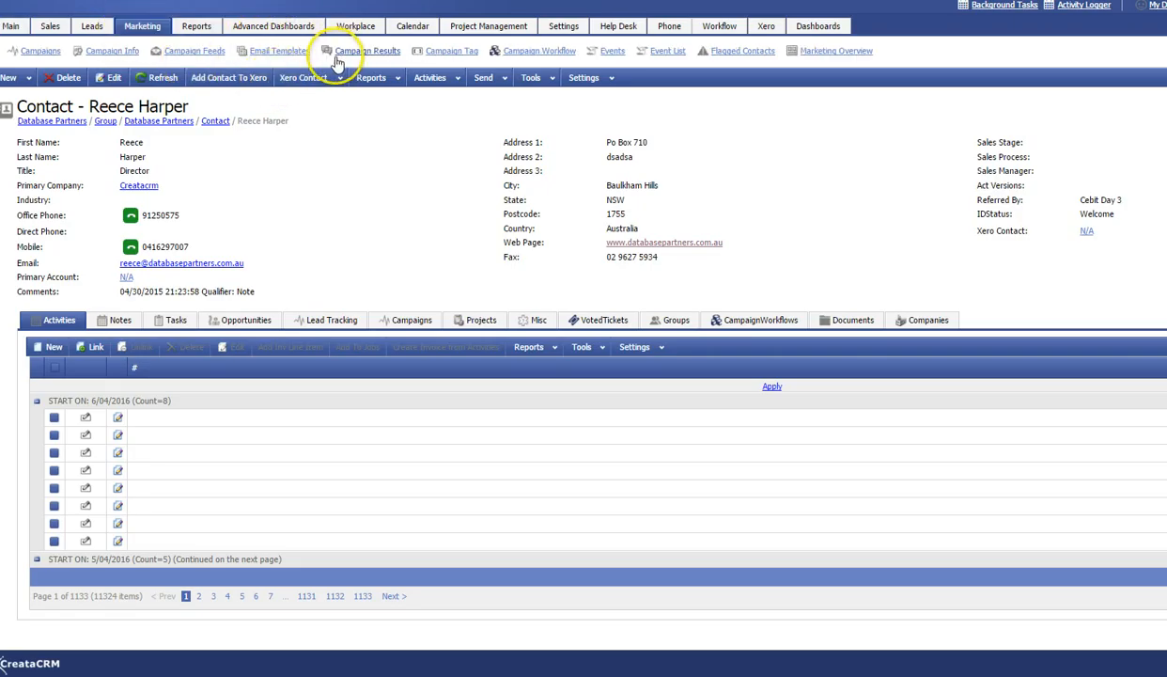
left_click(264, 52)
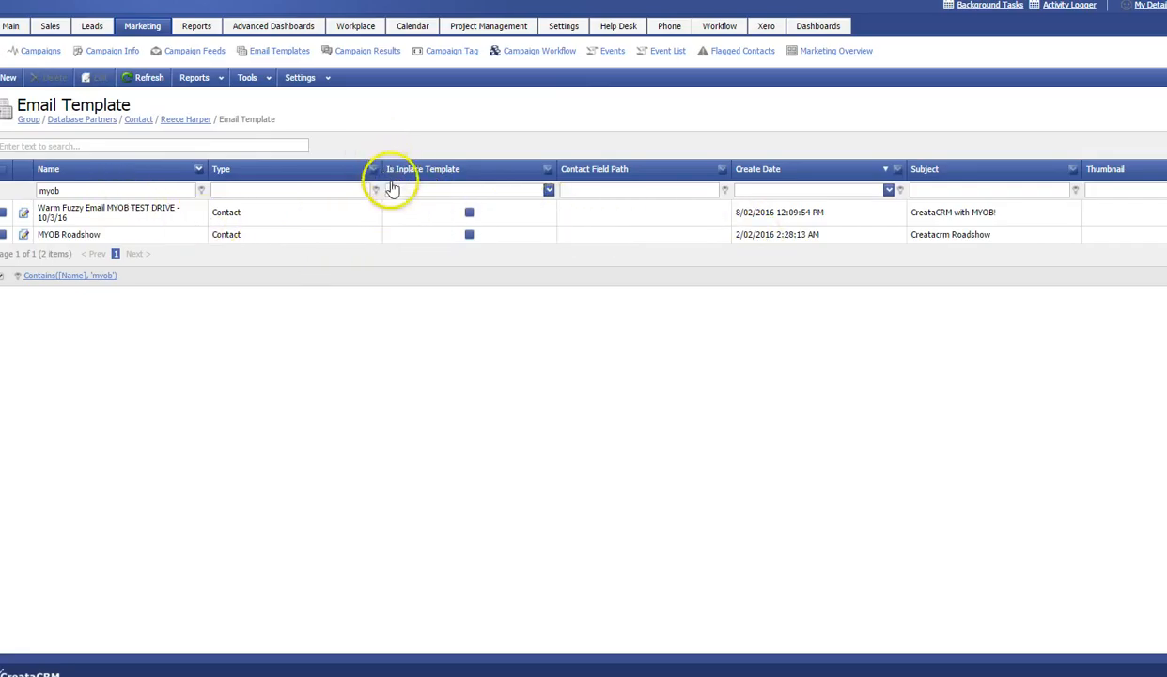
left_click(548, 190)
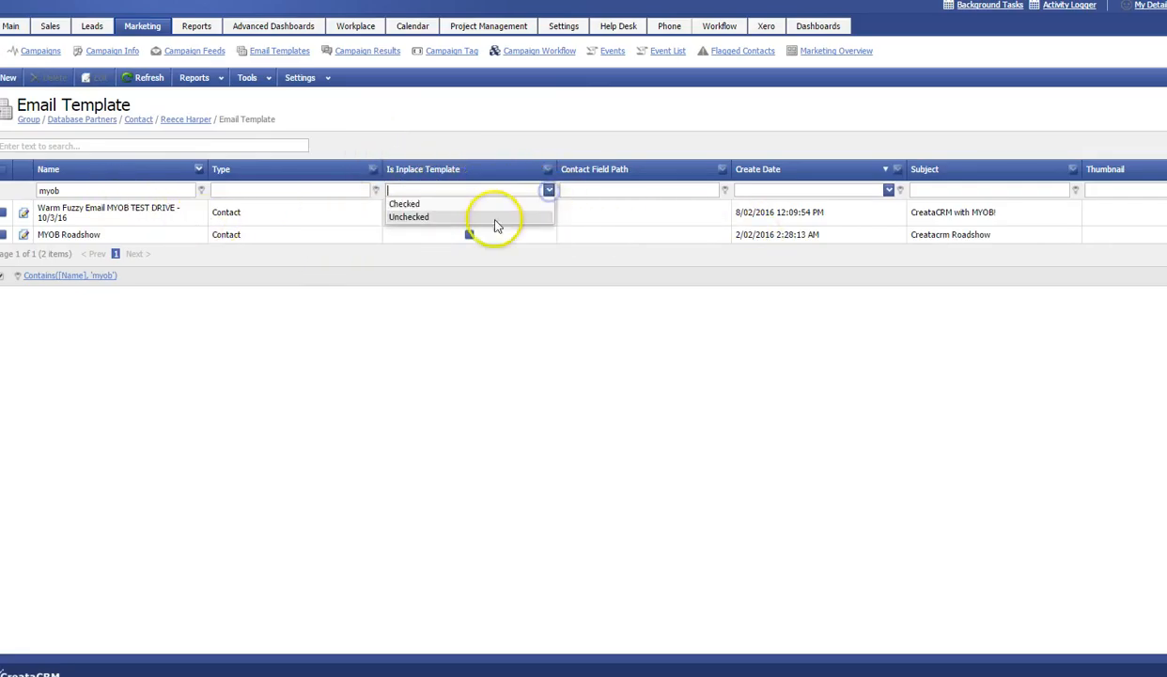
left_click(492, 205)
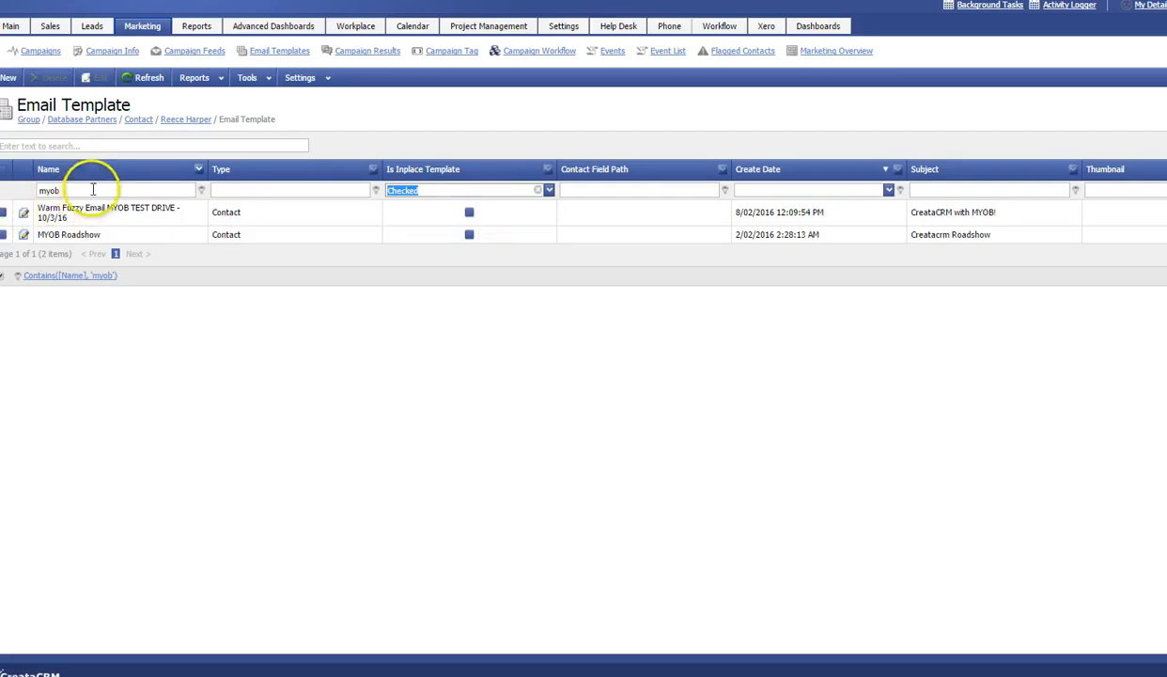
left_click_drag(91, 190, 19, 193)
key("BackSpace")
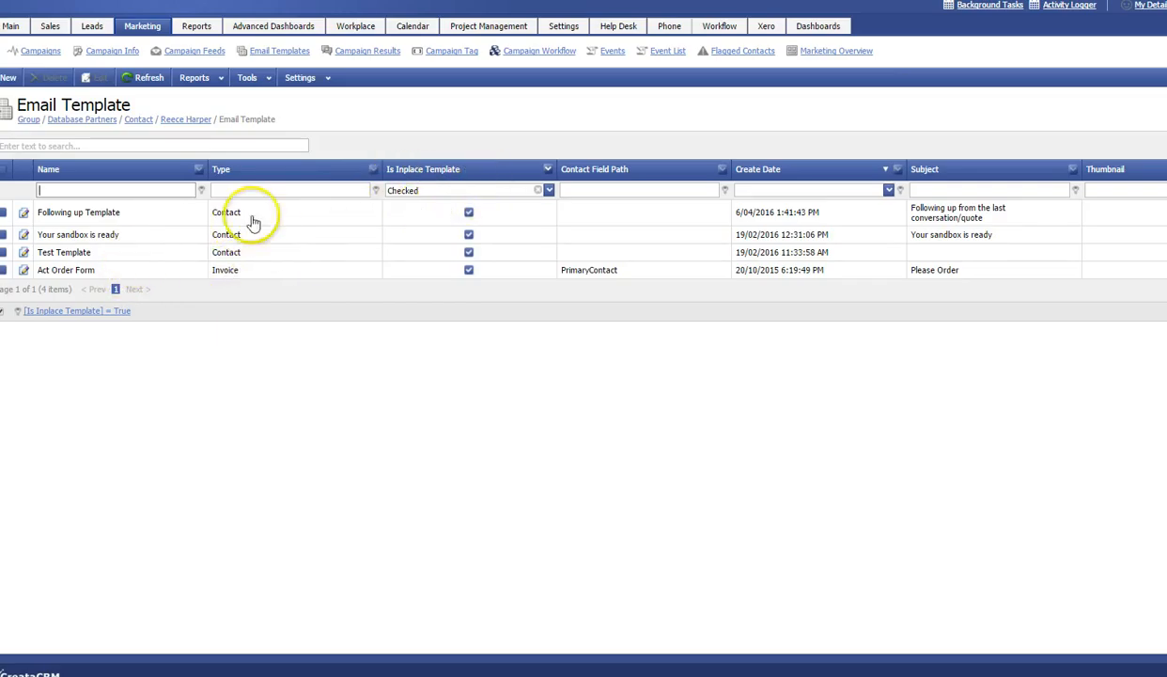
Return to the contact's record and start an email to them from the "Following up Template", selecting its subject text.
left_click(188, 121)
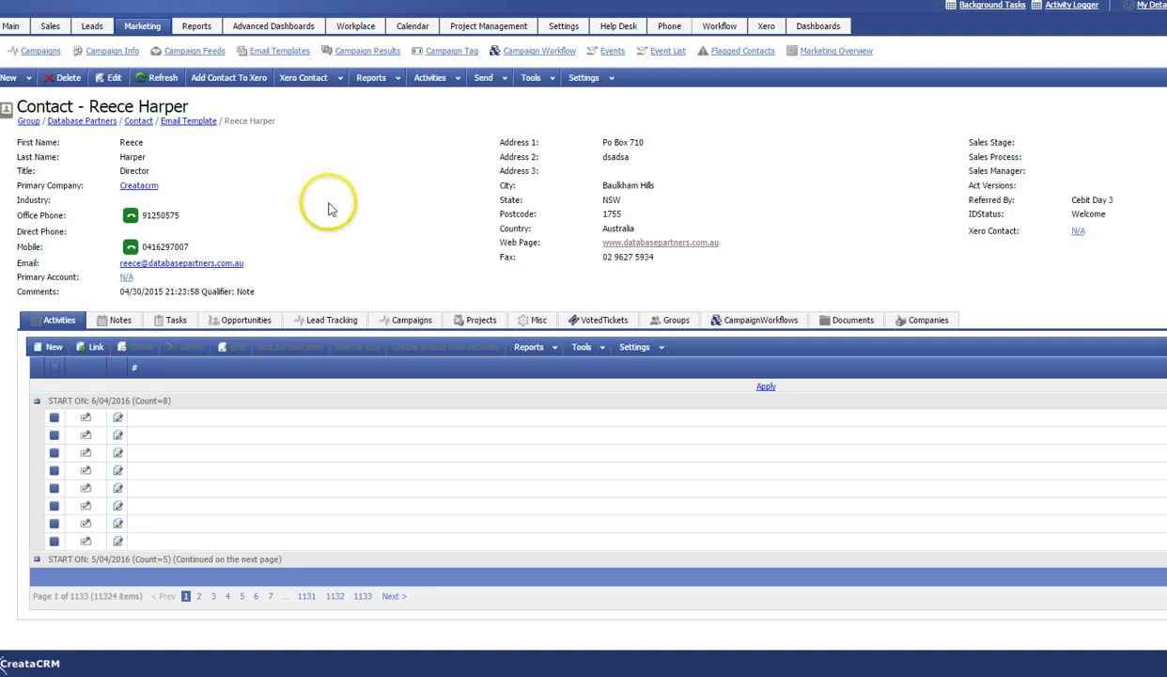
left_click(500, 79)
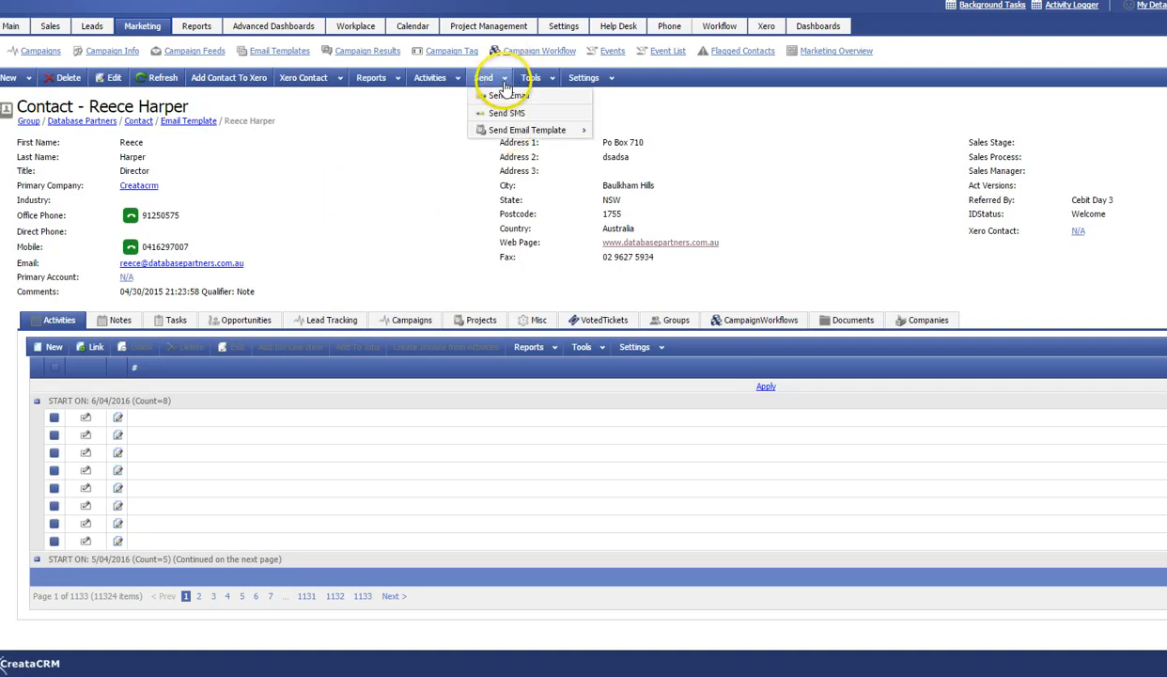
left_click(589, 131)
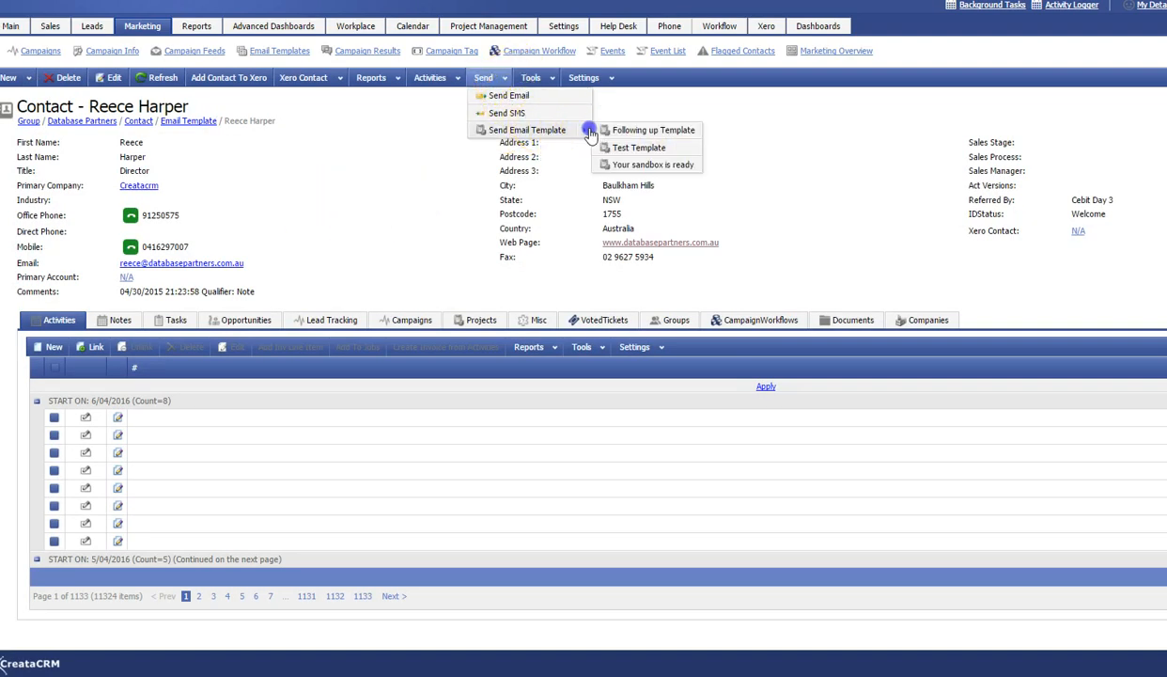
left_click(649, 130)
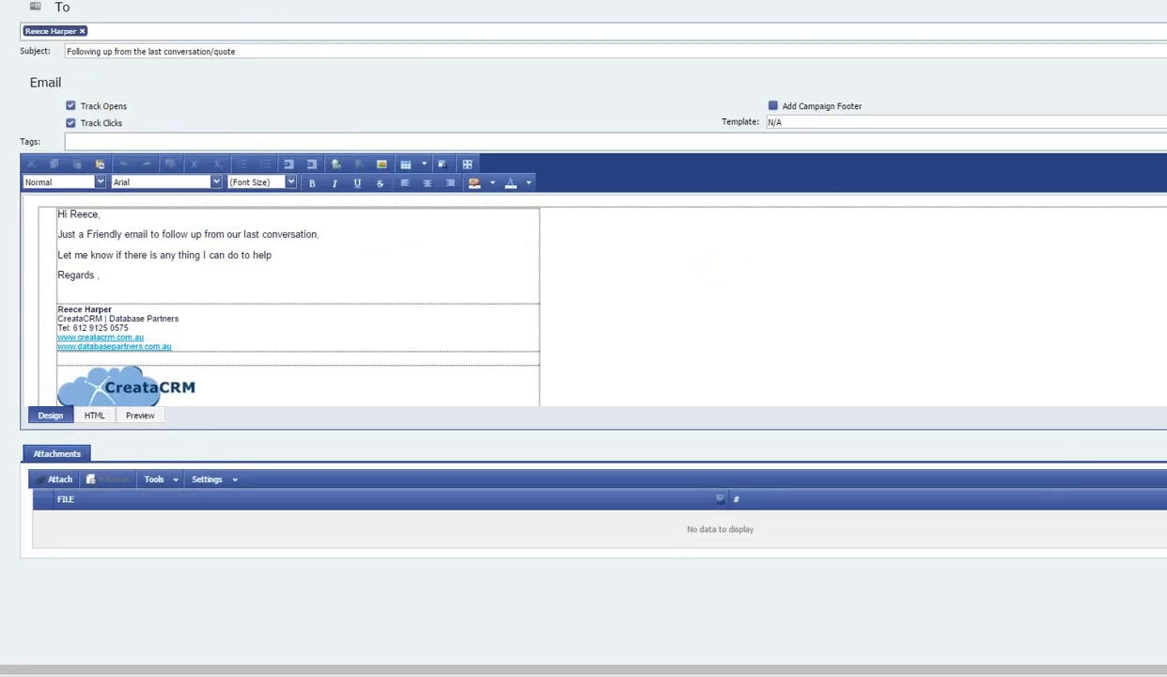
left_click_drag(255, 51, 66, 51)
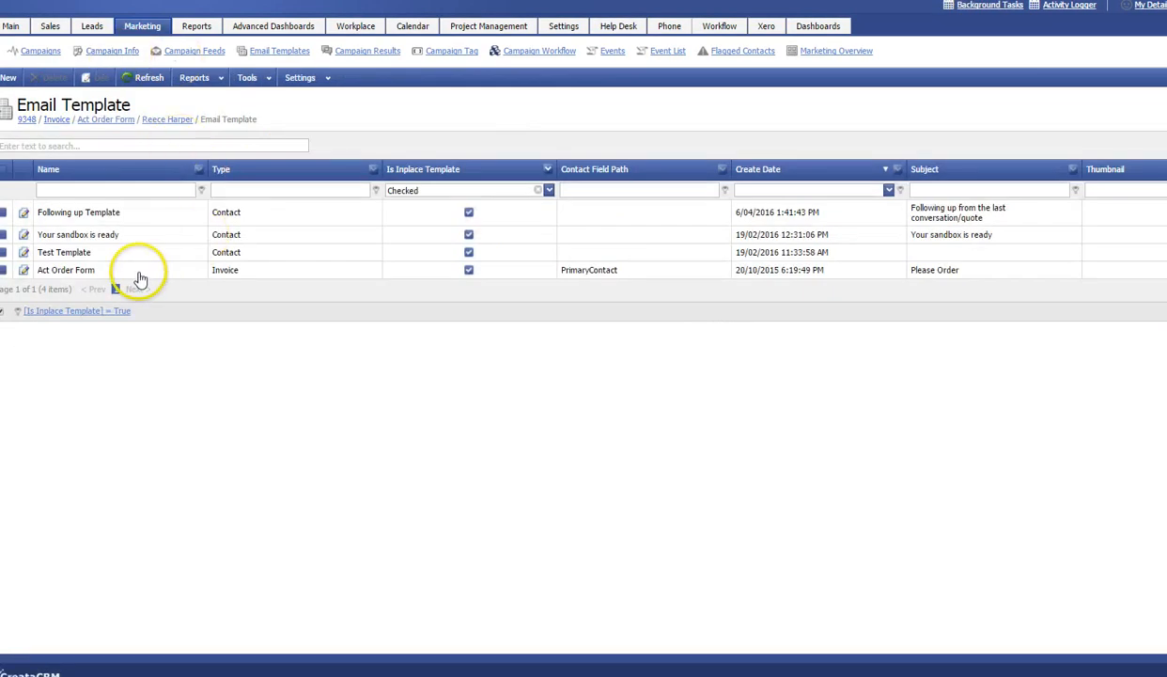
Open the Act Order Form email template and examine its contact field path, merge fields and purchasing table.
double_click(137, 273)
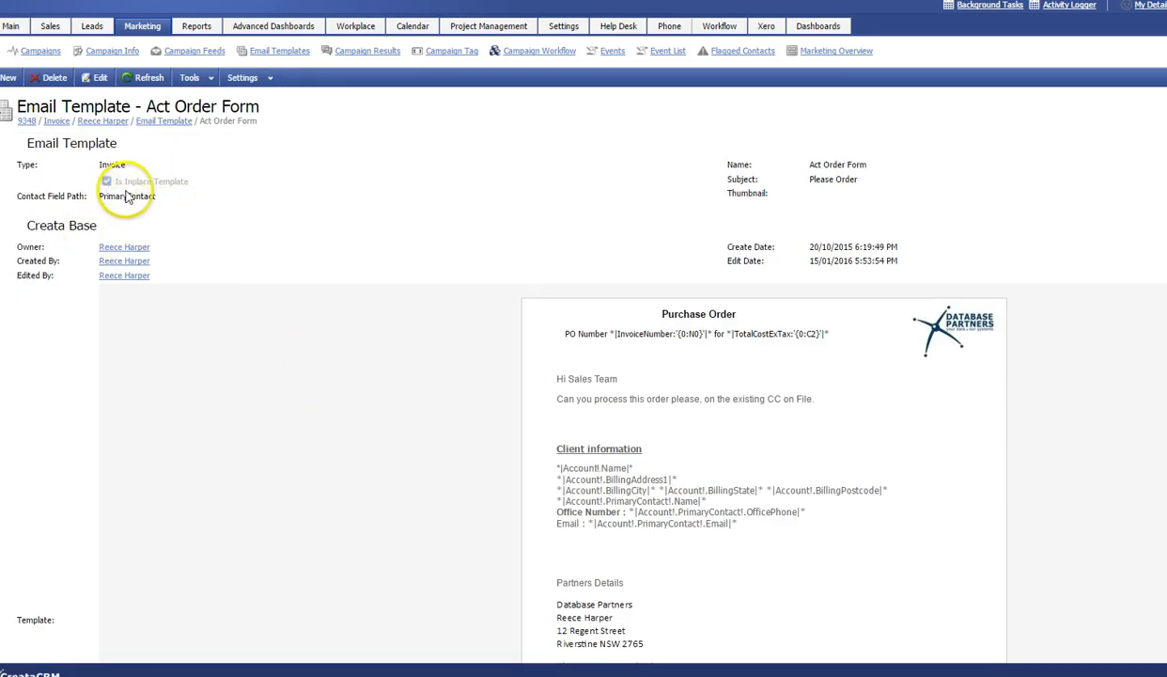
scroll(585, 228, "down", 4)
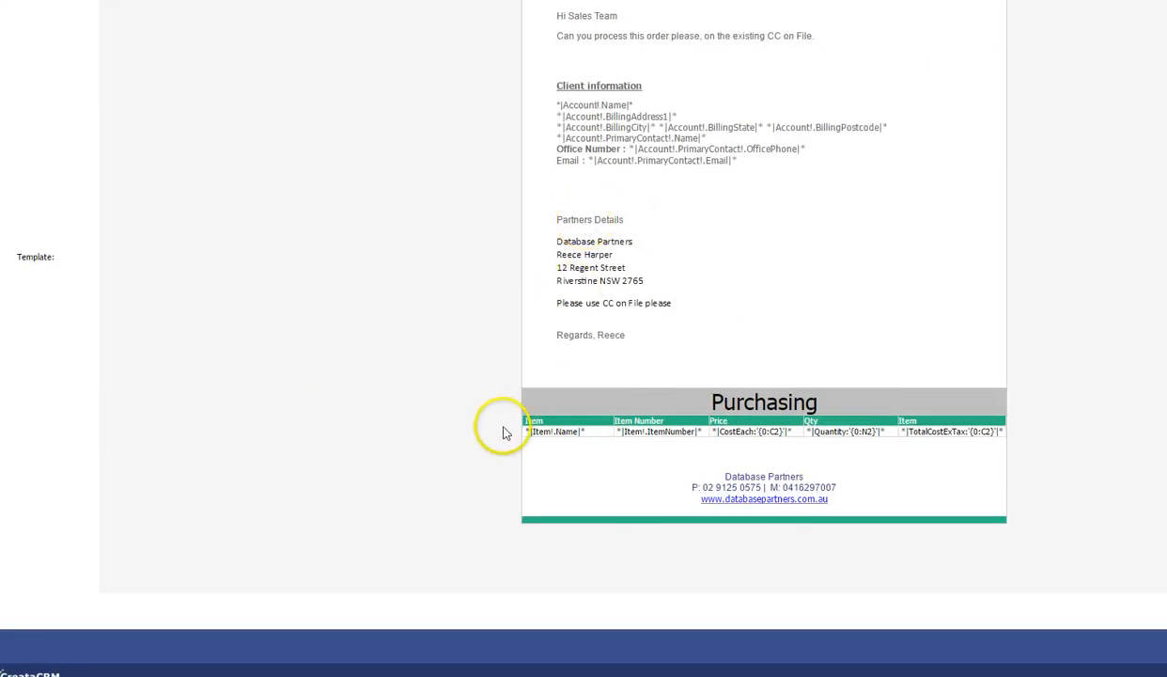
left_click_drag(528, 430, 954, 451)
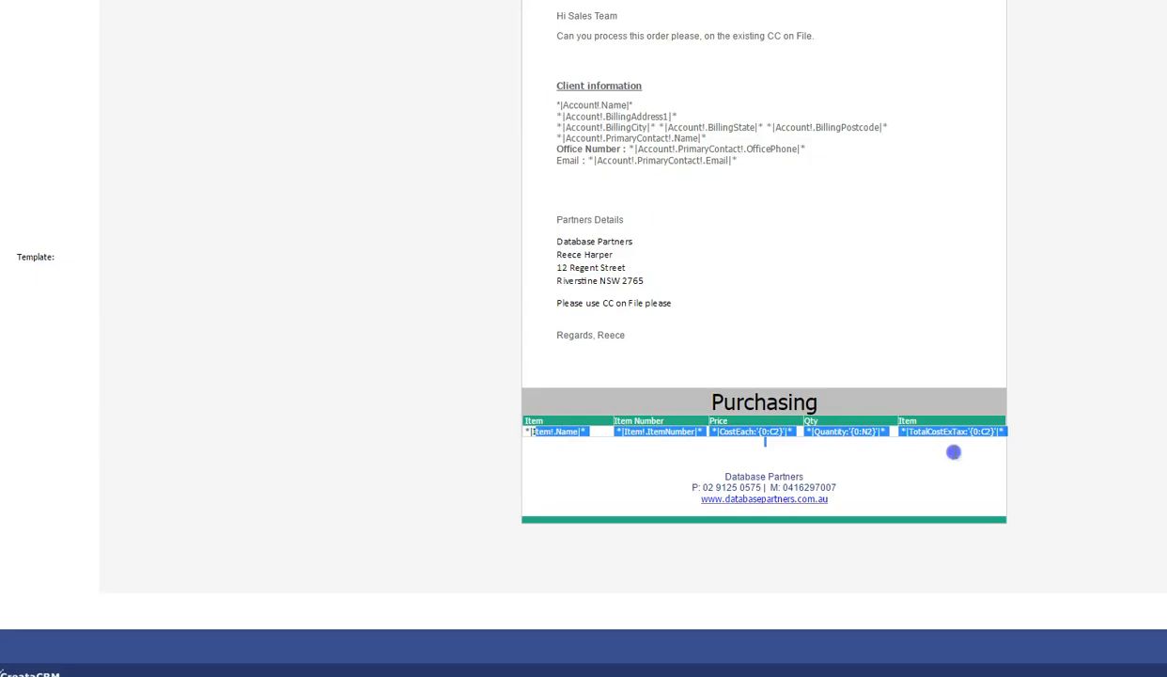
left_click(1065, 369)
scroll(1068, 371, "up", 1)
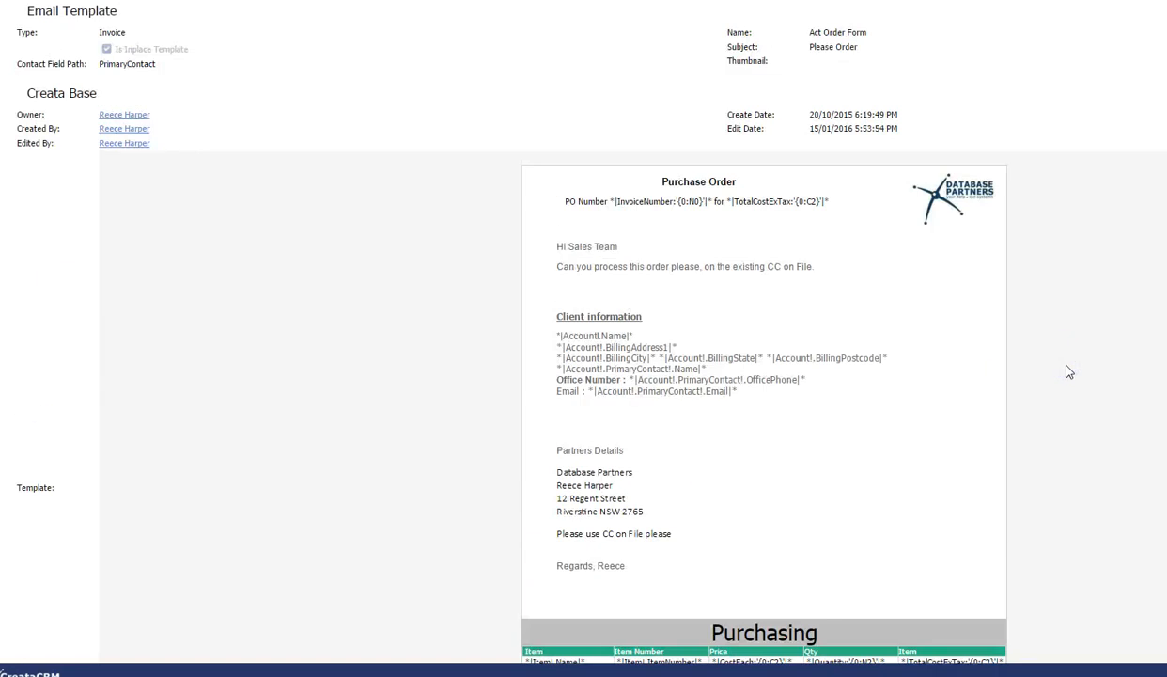
left_click(992, 352)
scroll(995, 352, "down", 4)
scroll(833, 455, "up", 4)
scroll(832, 455, "down", 3)
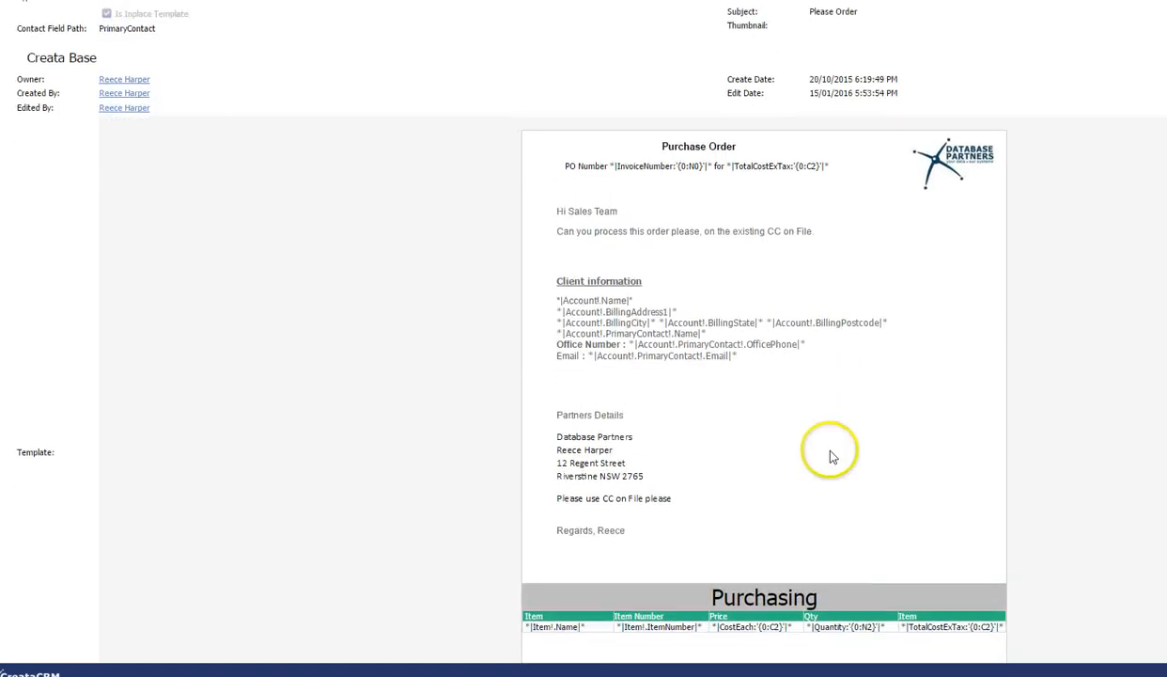
Examine the rest of the Act Order Form template, highlighting part of the quantity merge field in its Purchasing table.
scroll(833, 455, "down", 1)
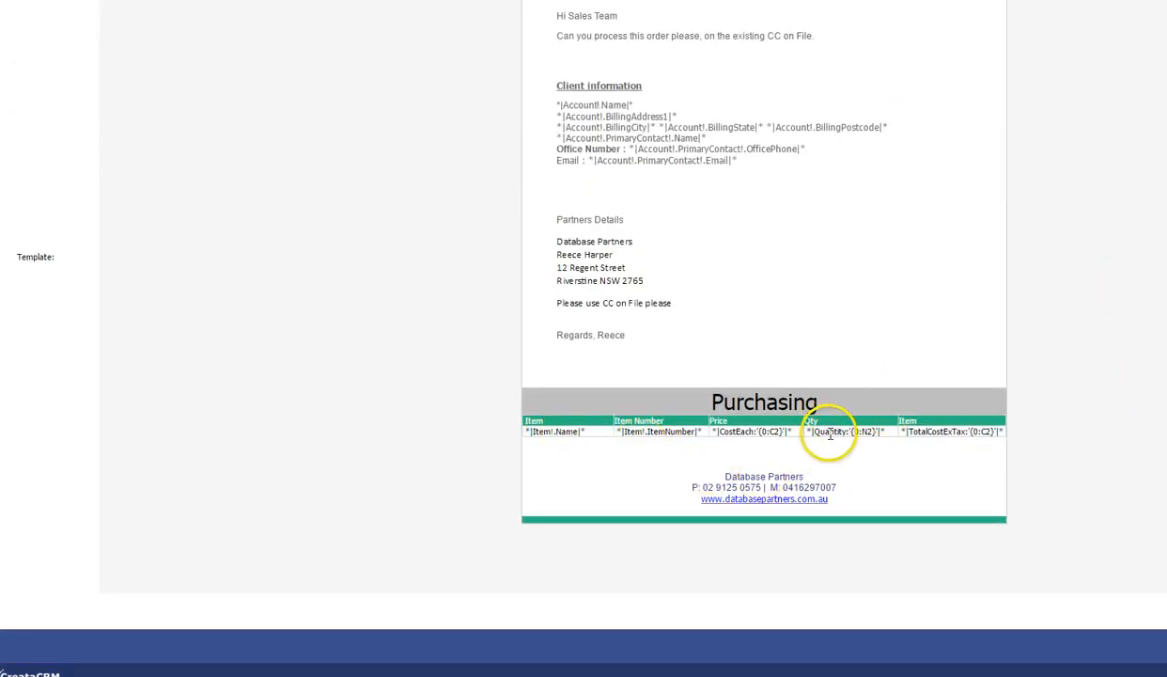
left_click_drag(838, 432, 850, 432)
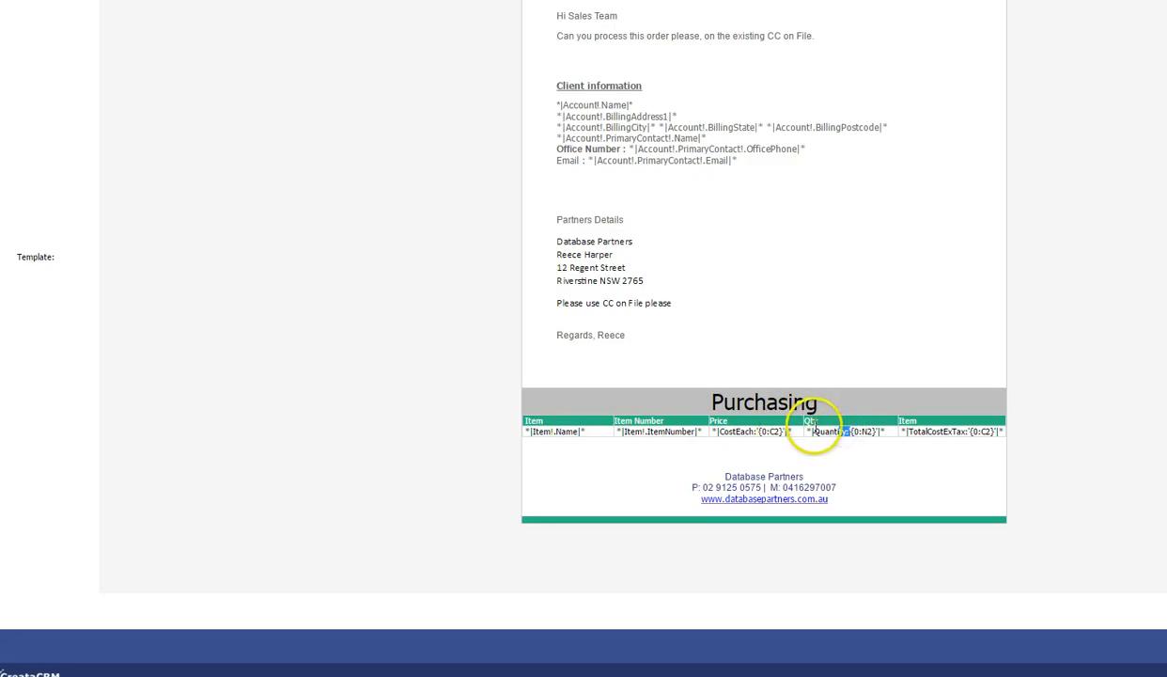
scroll(813, 431, "up", 2)
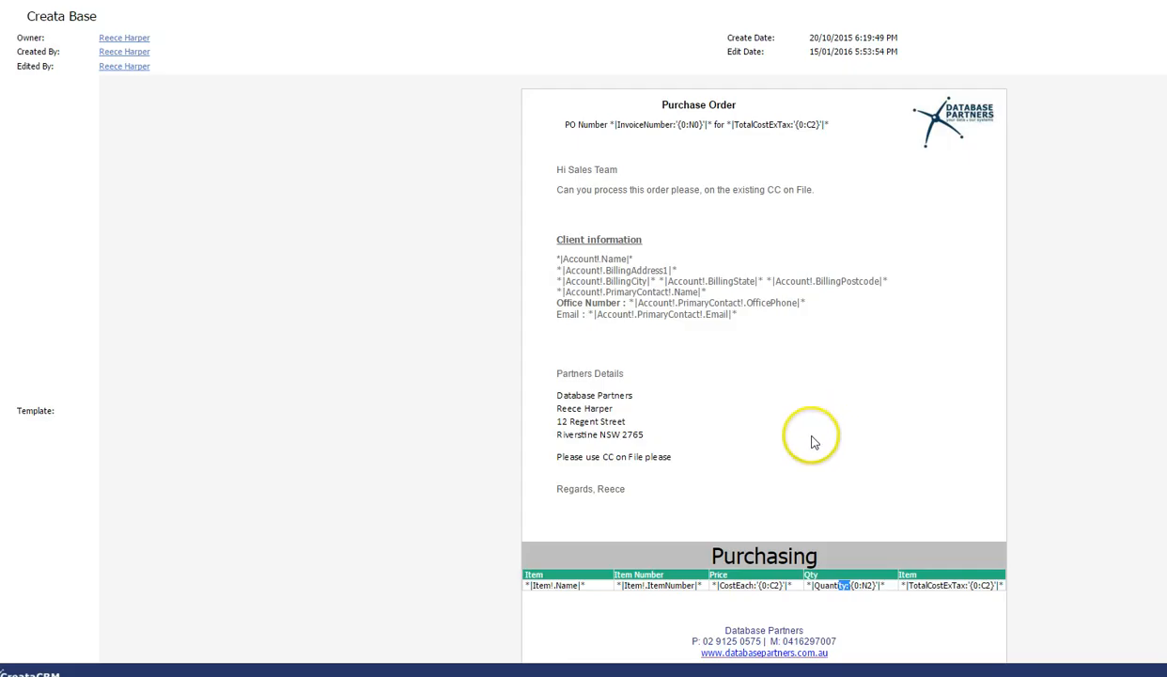
scroll(818, 434, "up", 3)
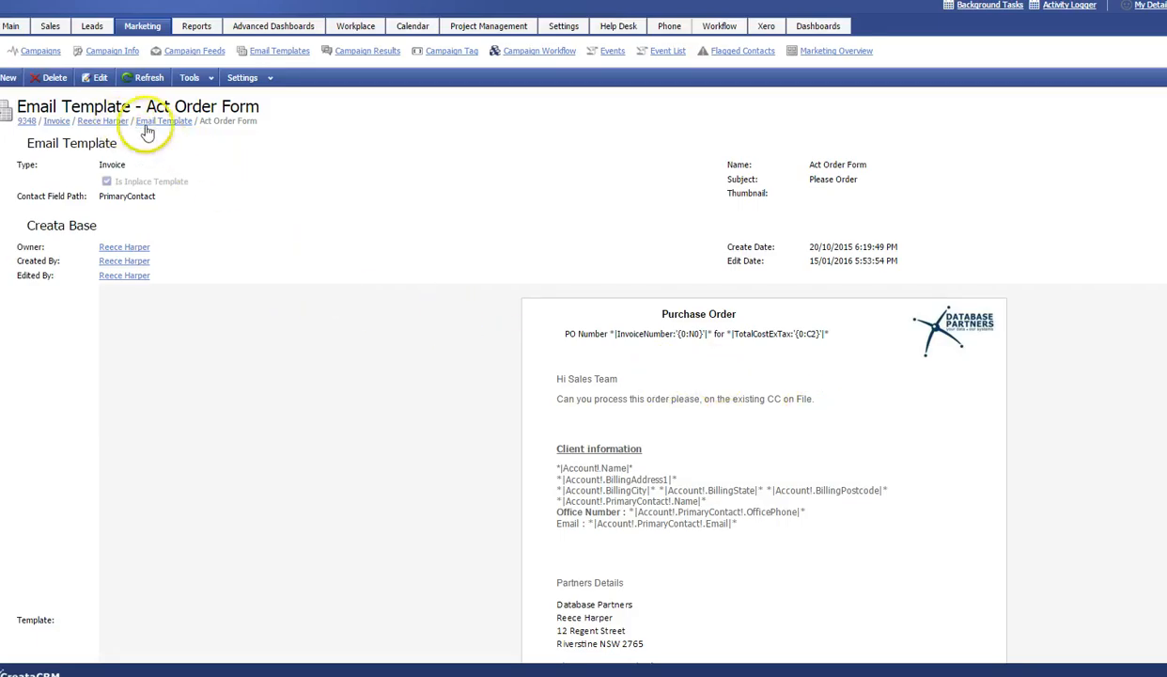
Open the Database Partners invoice created on 6/04/2016 from the sales invoices and highlight the Digium D70 item's description.
left_click(53, 28)
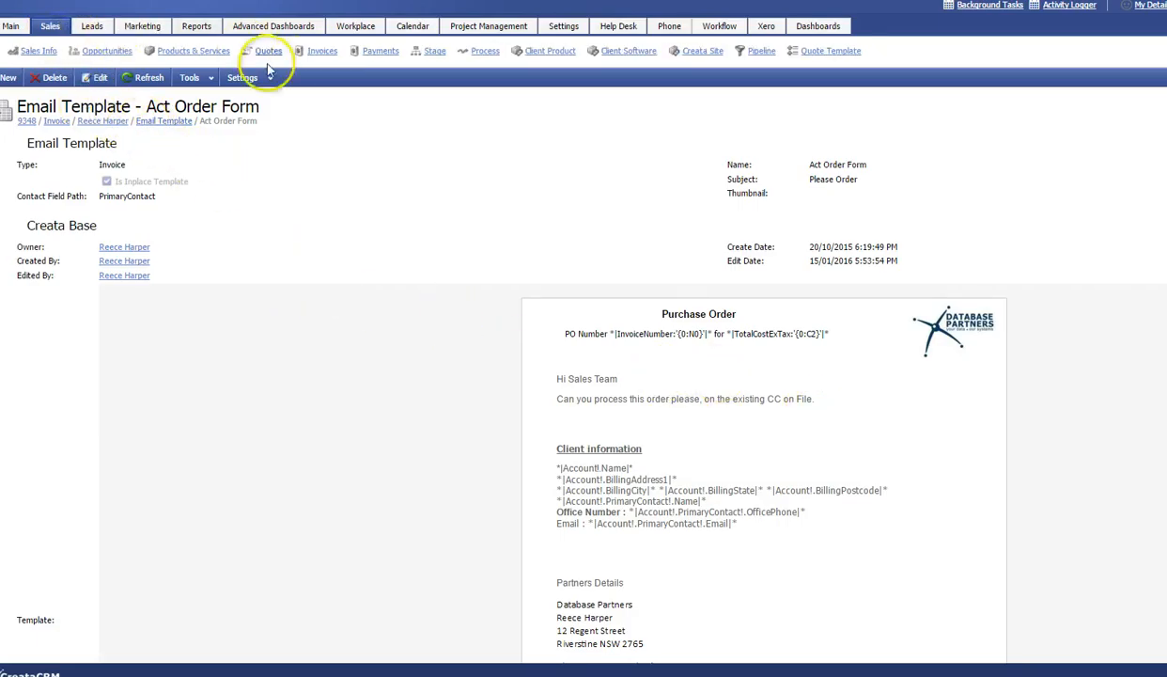
left_click(317, 52)
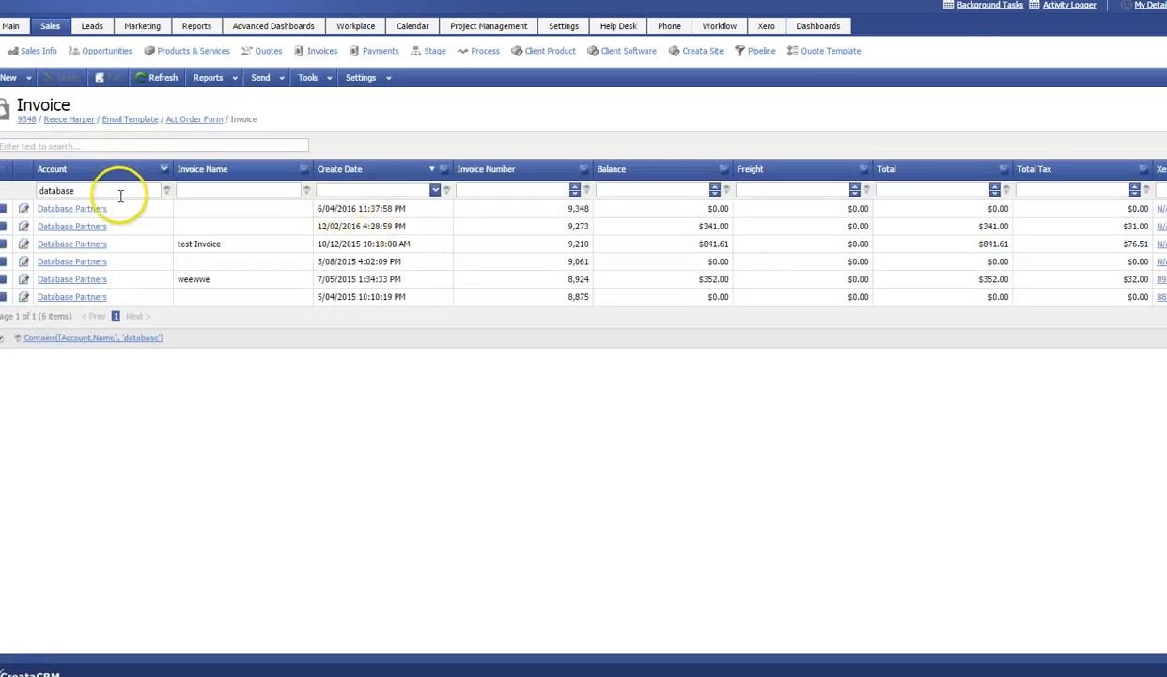
left_click(202, 204)
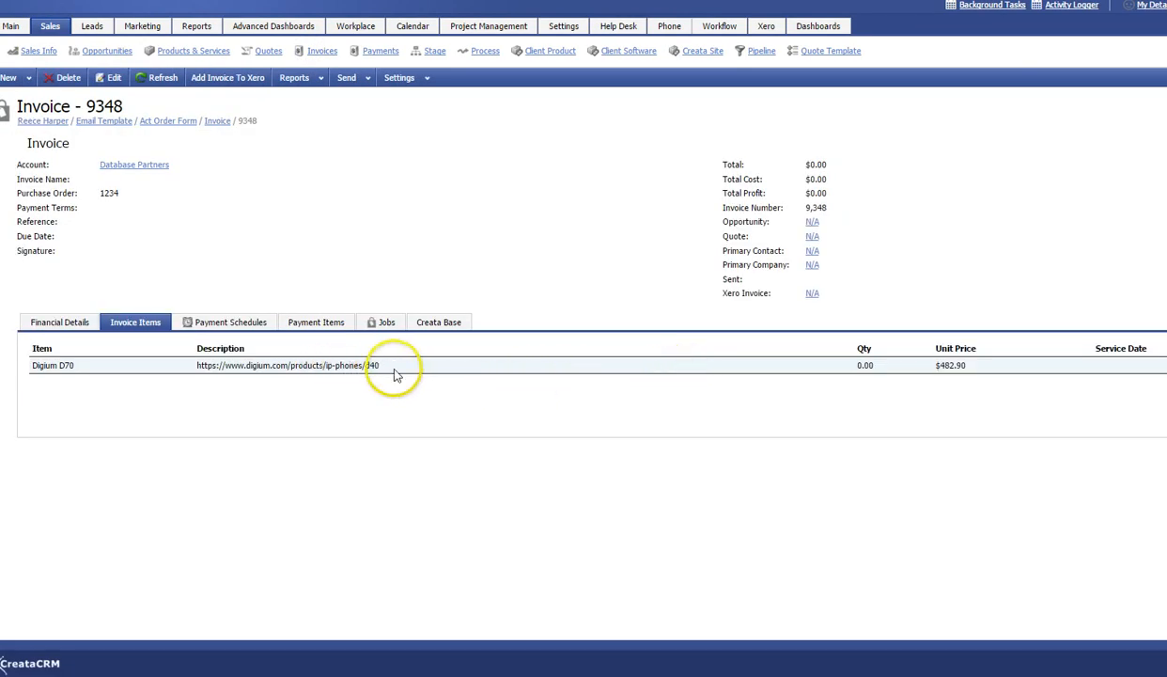
left_click_drag(382, 364, 214, 365)
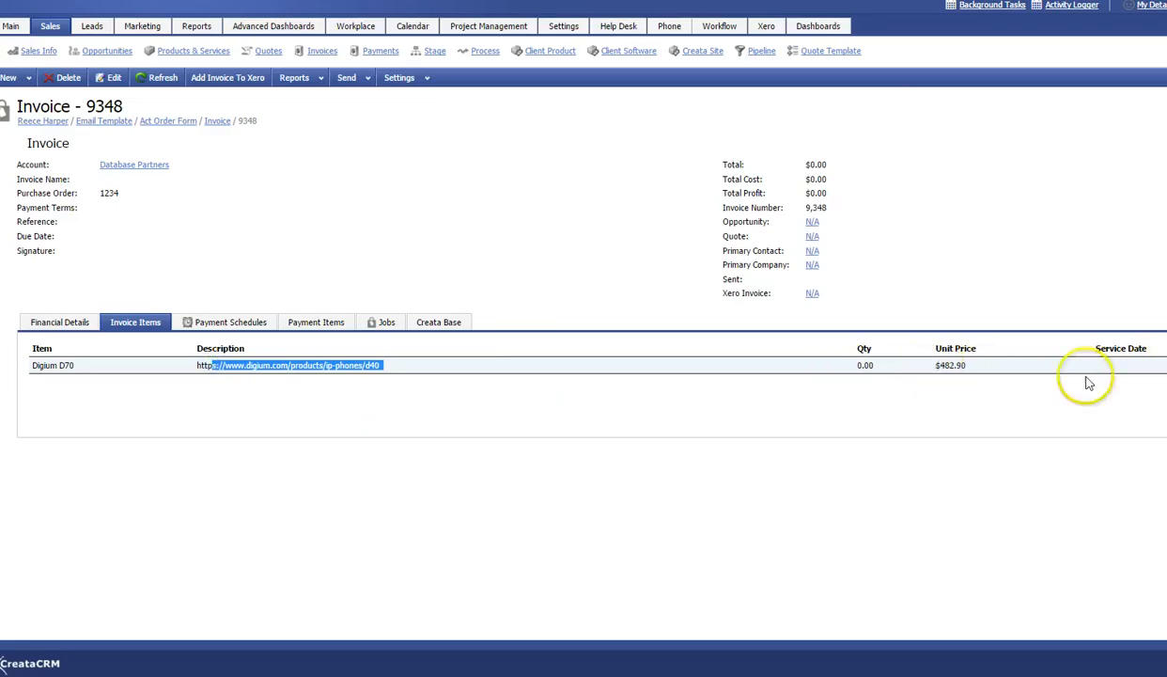
Edit the invoice, set the Digium D70 line's quantity to 2, save it and return to the invoice record.
left_click(110, 77)
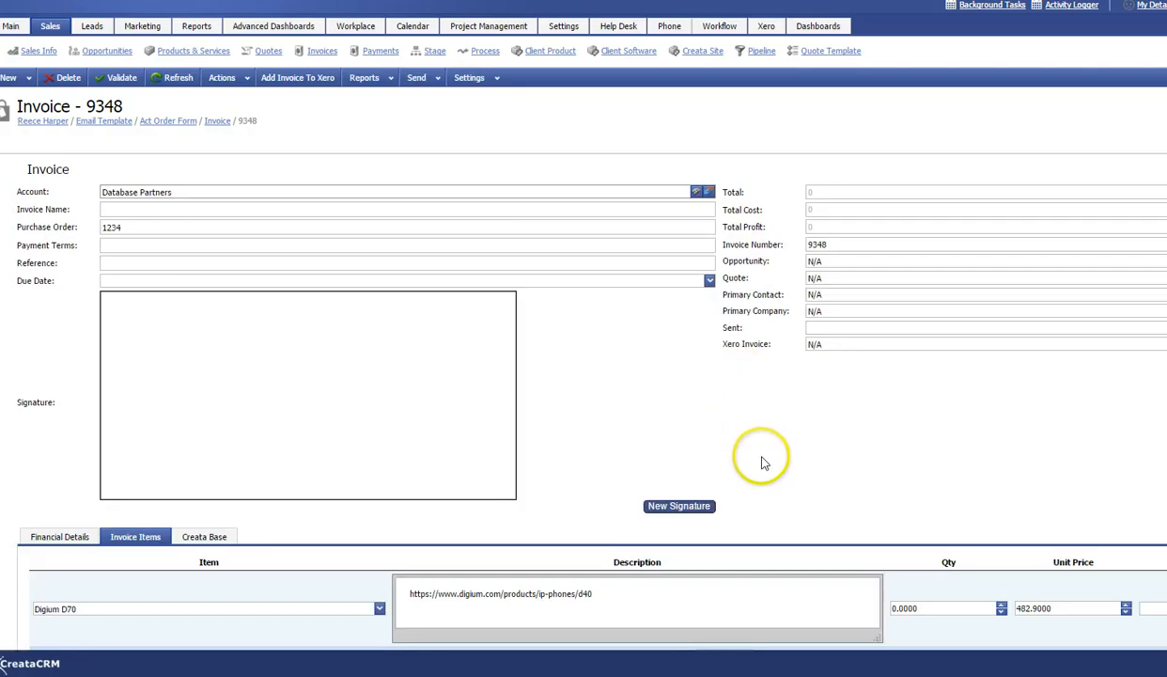
scroll(1024, 573, "down", 1)
left_click(954, 533)
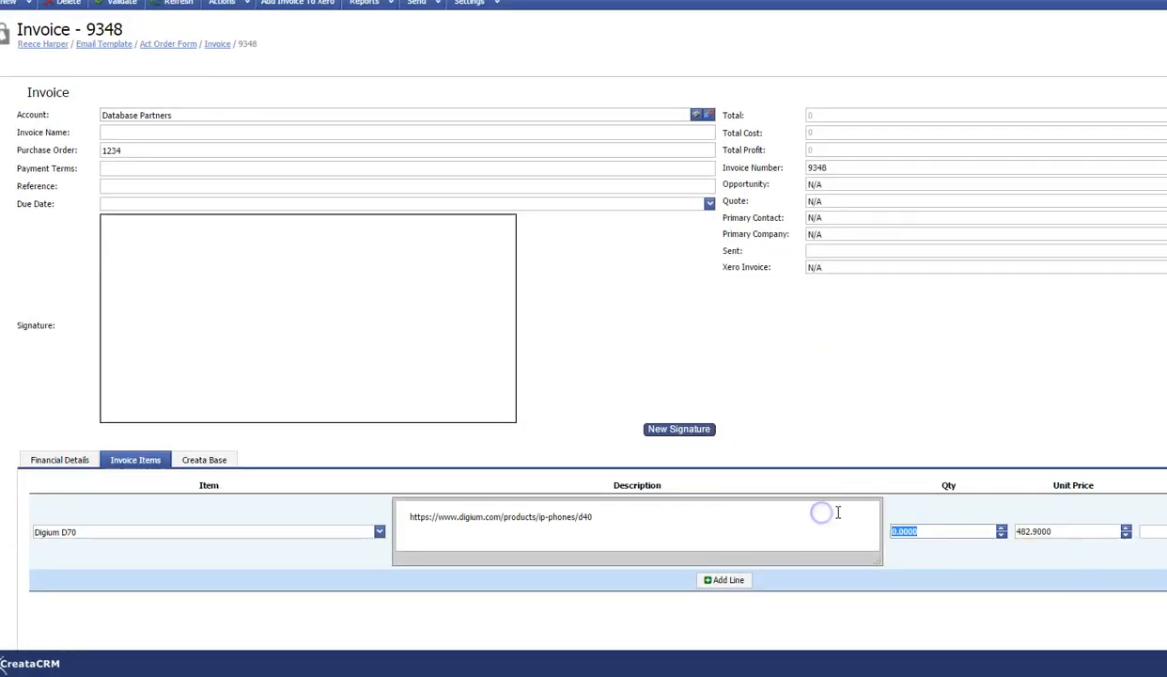
type("1")
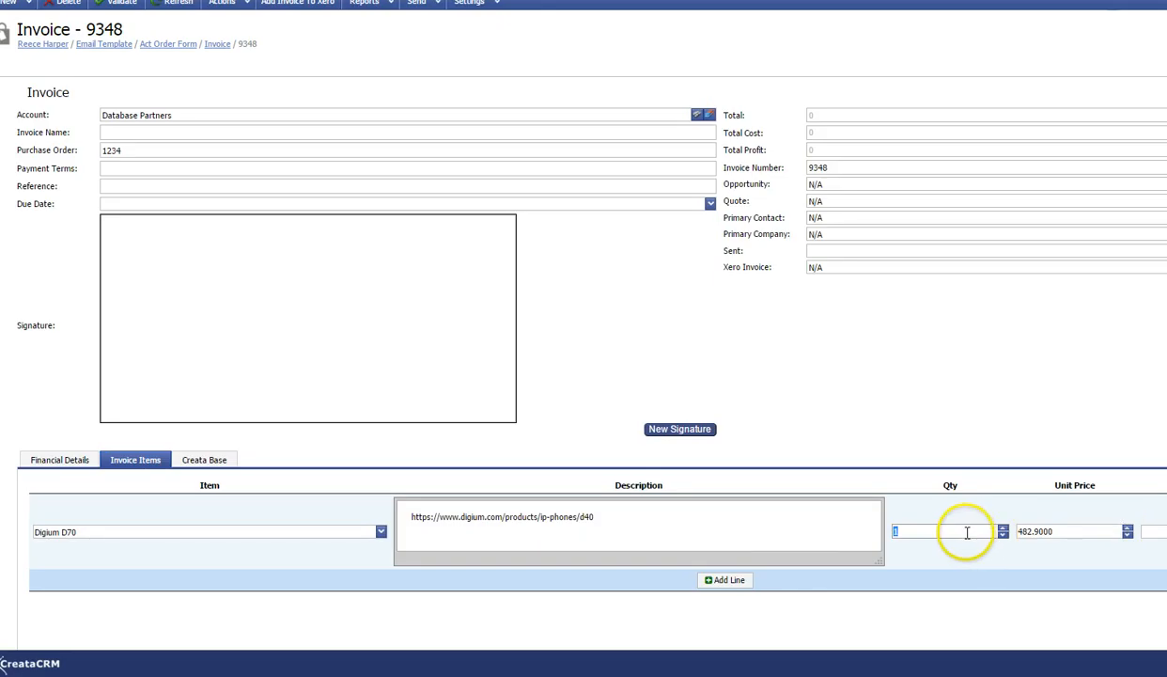
type("2")
left_click(1023, 532)
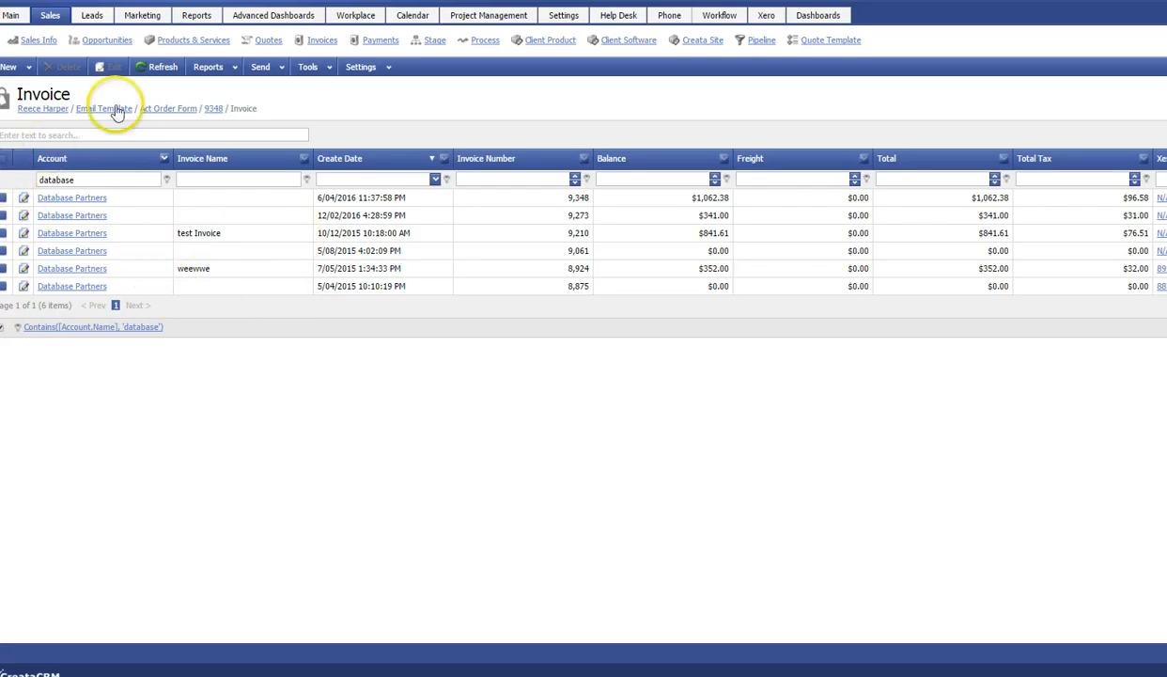
left_click(215, 108)
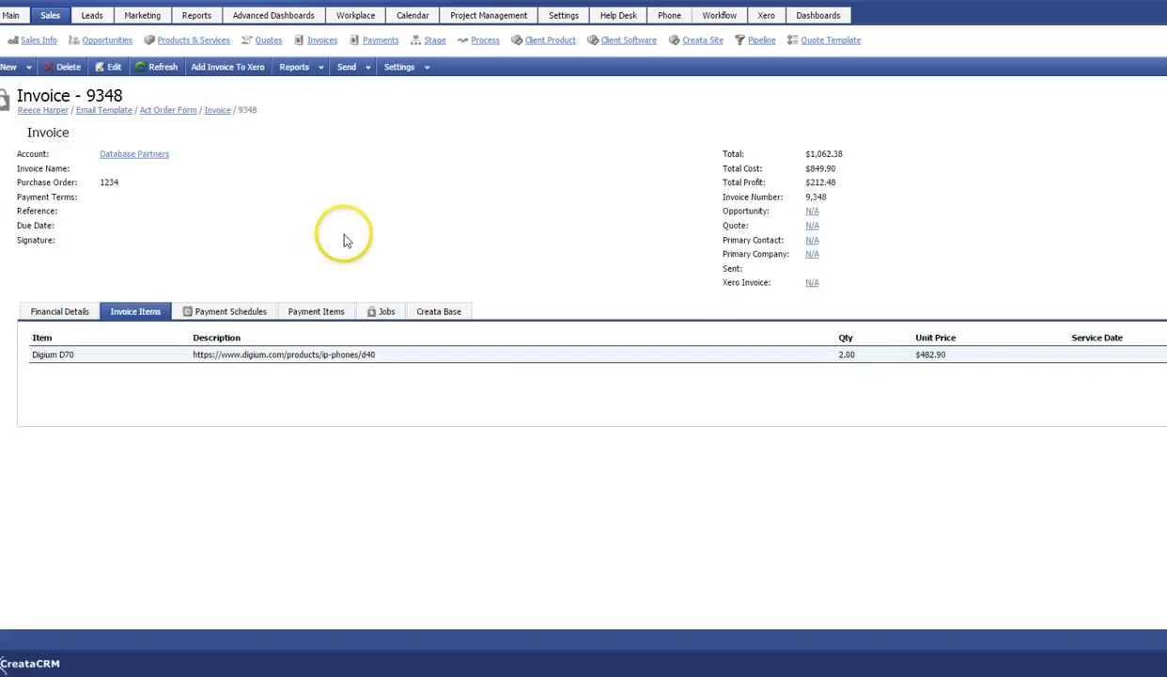
Start a template email from the invoice and examine the merged purchase order in full-screen view, highlighting the item total, before restoring the form.
left_click(369, 68)
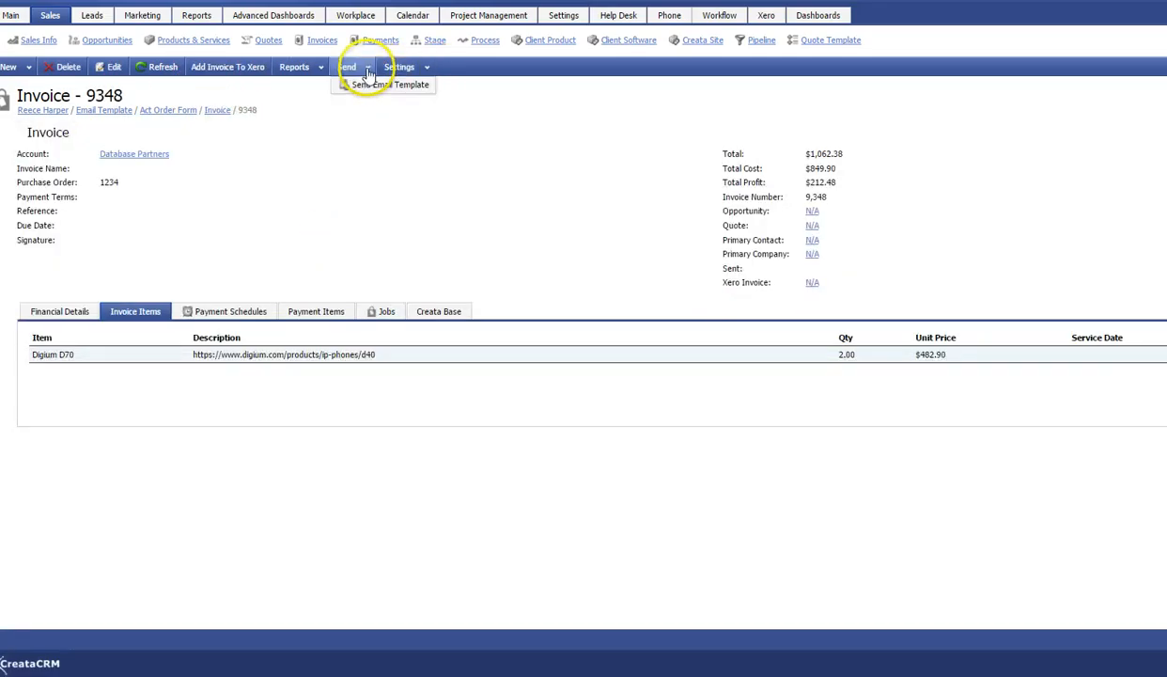
left_click(378, 85)
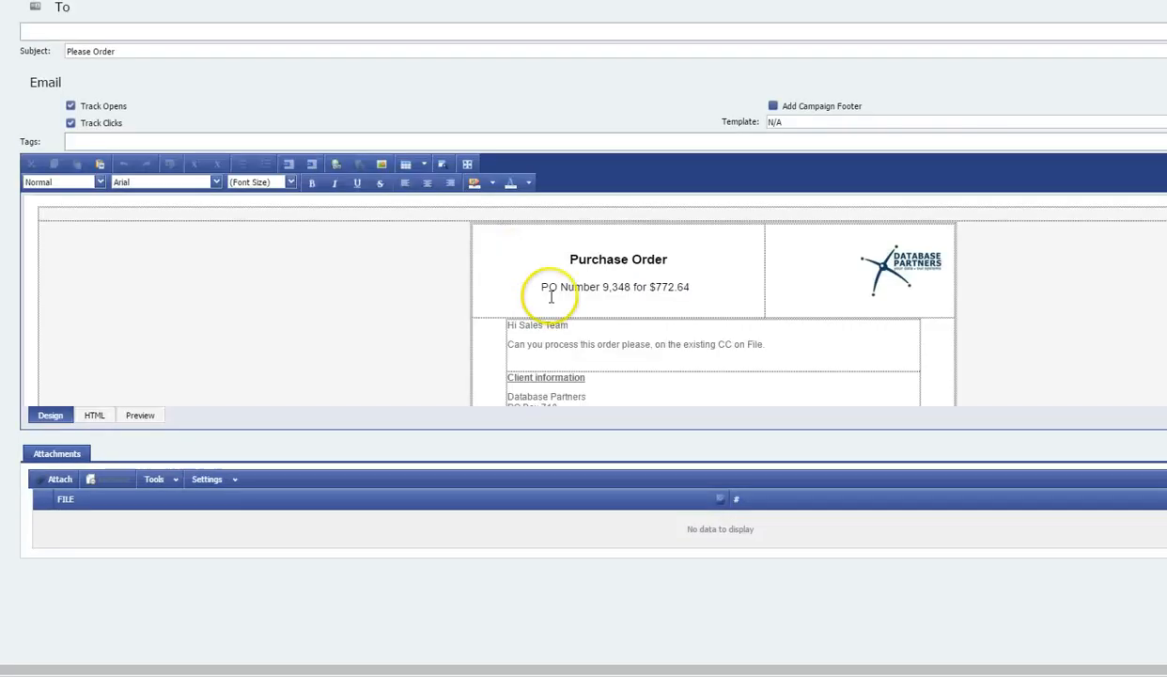
scroll(551, 296, "down", 3)
scroll(611, 244, "up", 3)
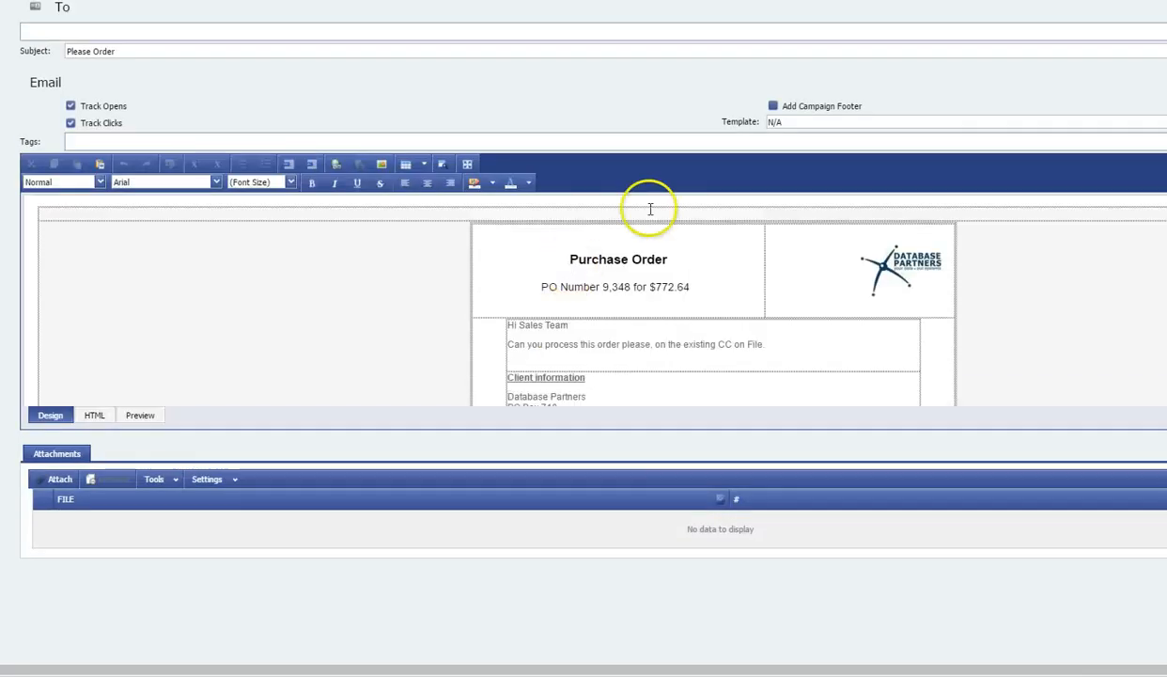
left_click(469, 166)
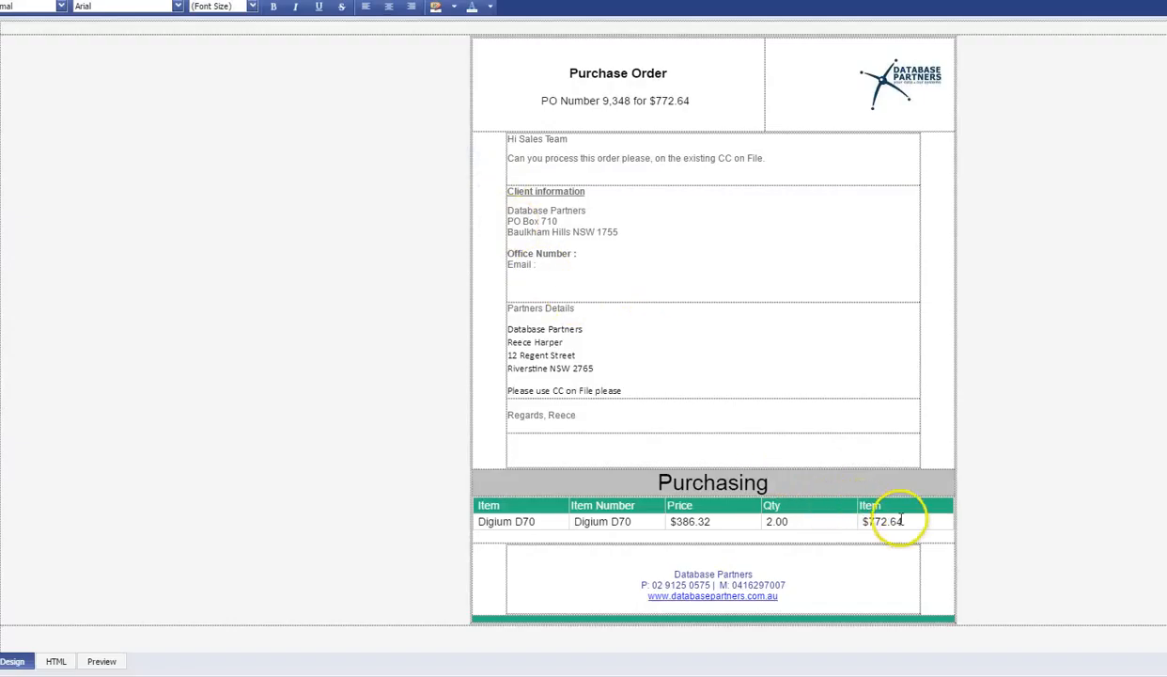
left_click_drag(902, 520, 874, 521)
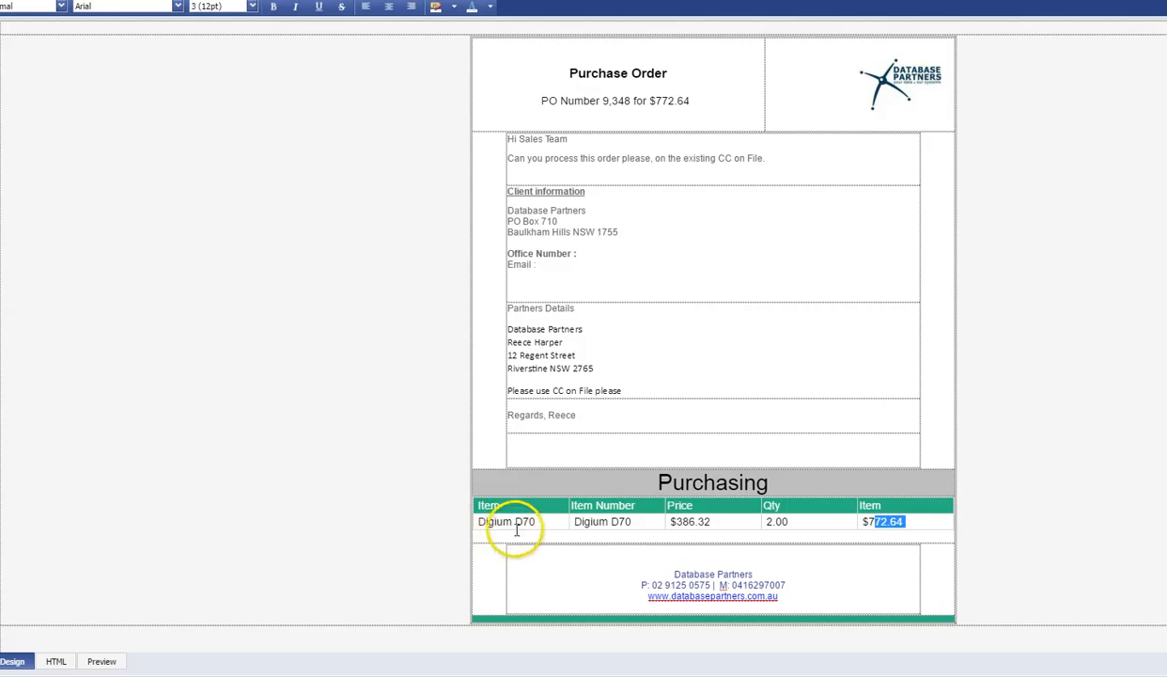
scroll(493, 400, "up", 1)
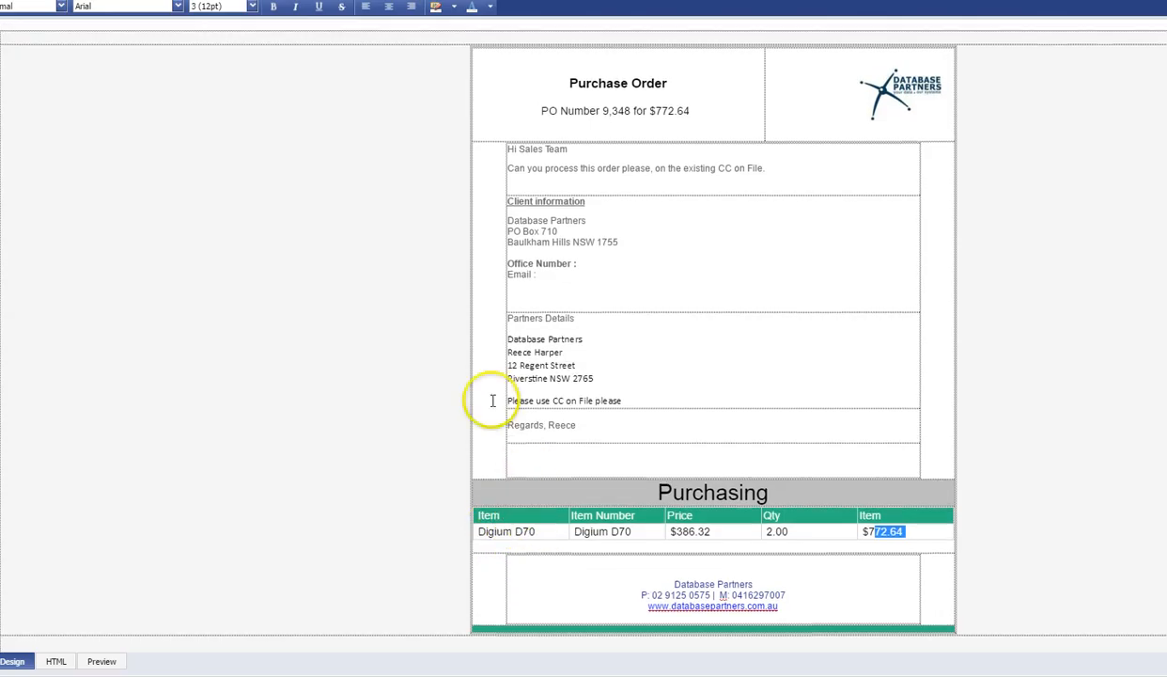
left_click(430, 1)
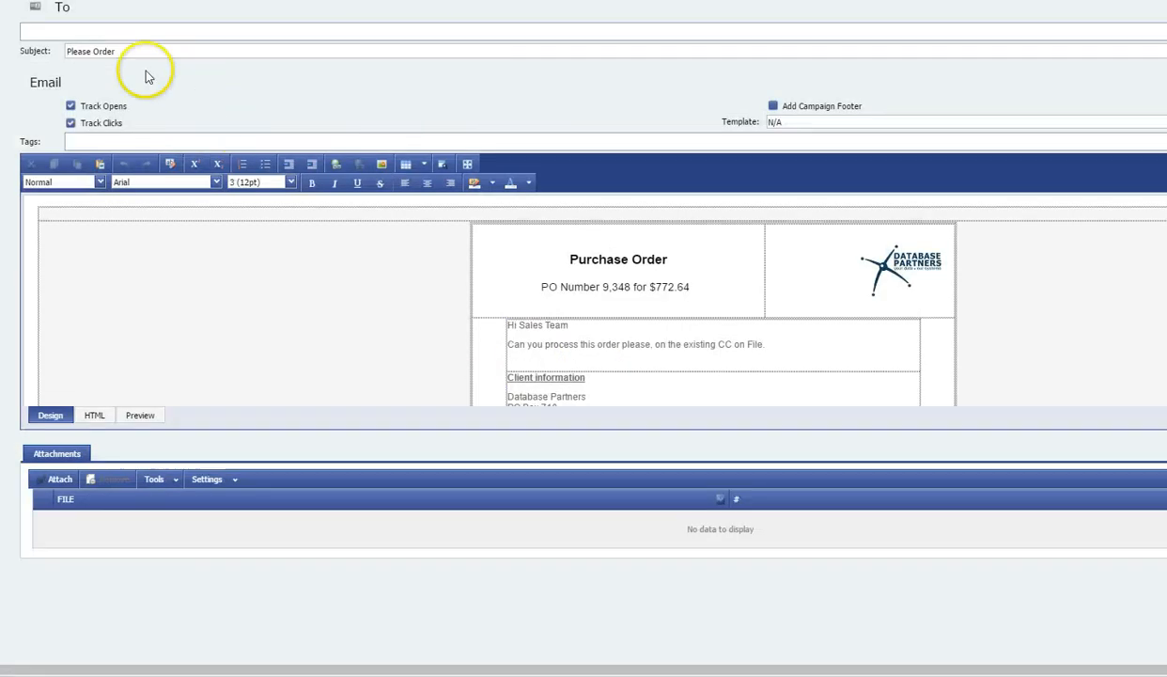
Add the contact named under Partners Details as the recipient of the purchase order email.
left_click(96, 32)
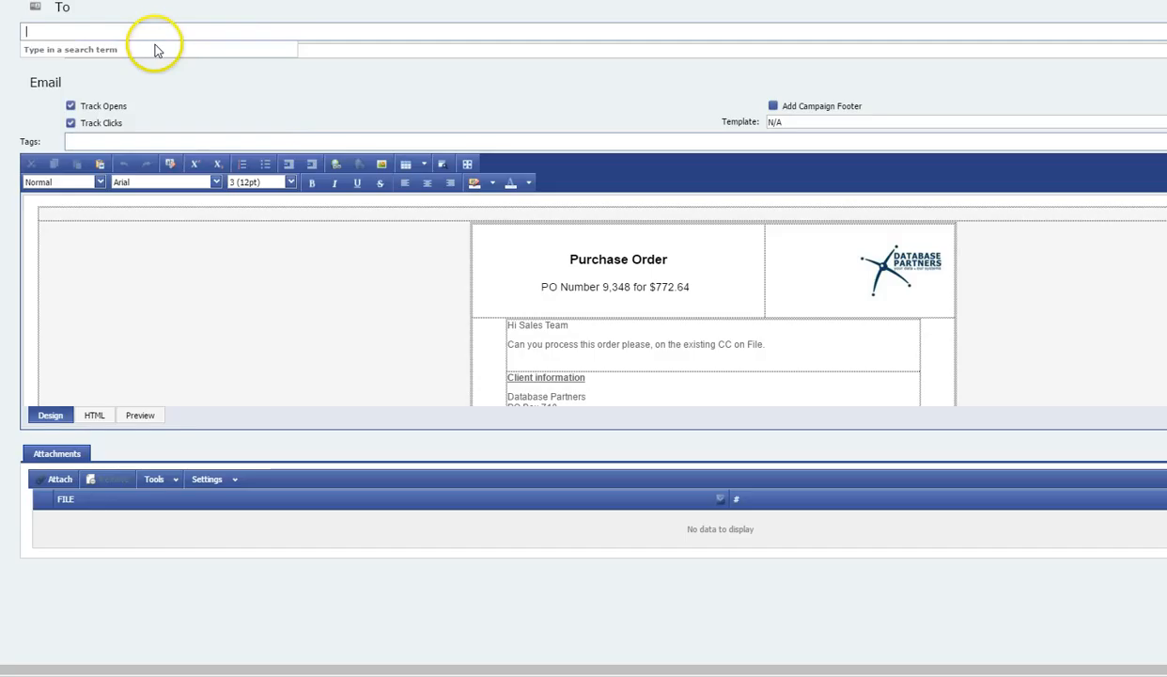
type("reece")
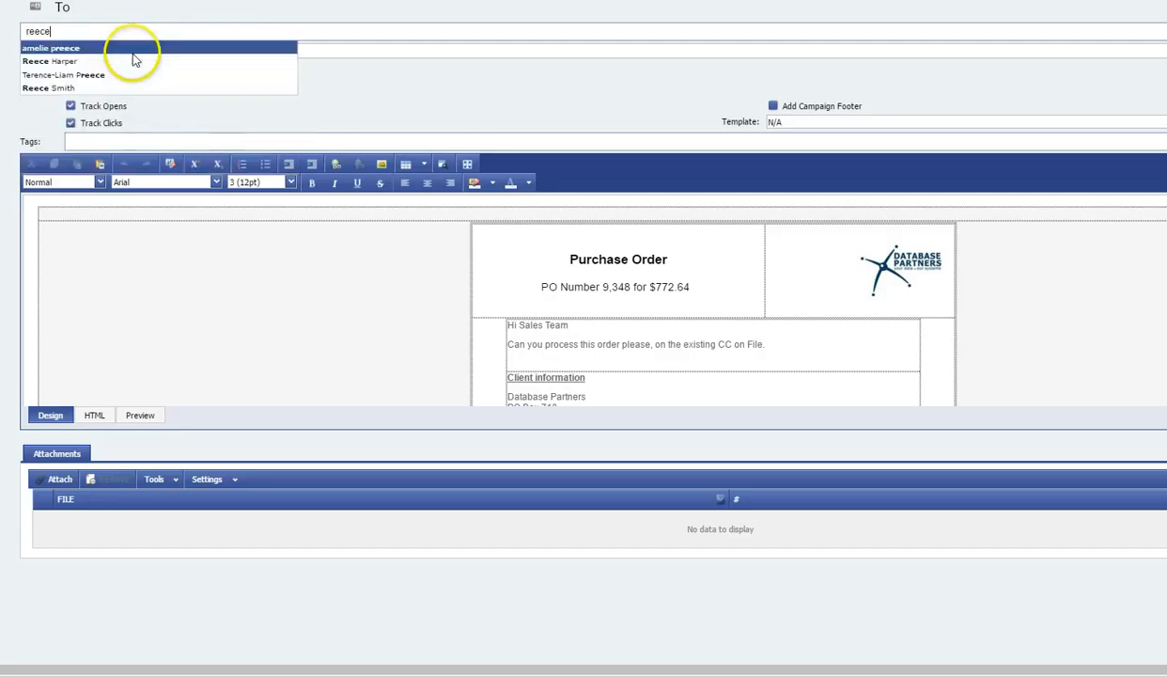
left_click(114, 61)
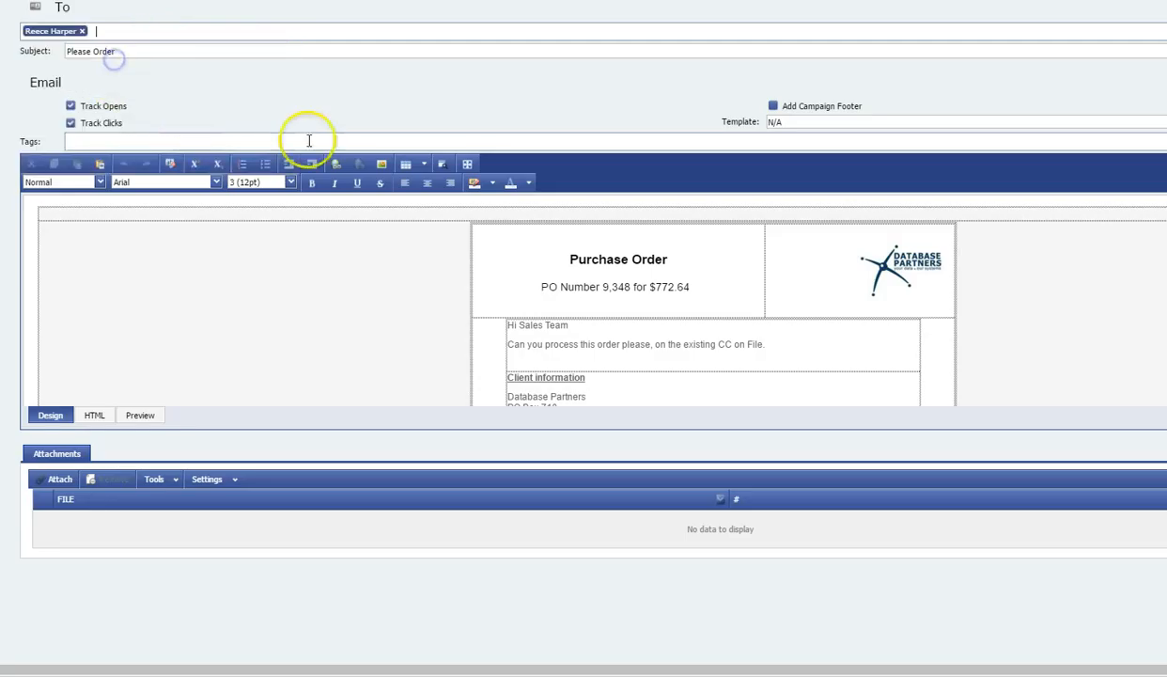
Append the purchase order number from the email body to the subject "Please Order" and send the email.
left_click(199, 51)
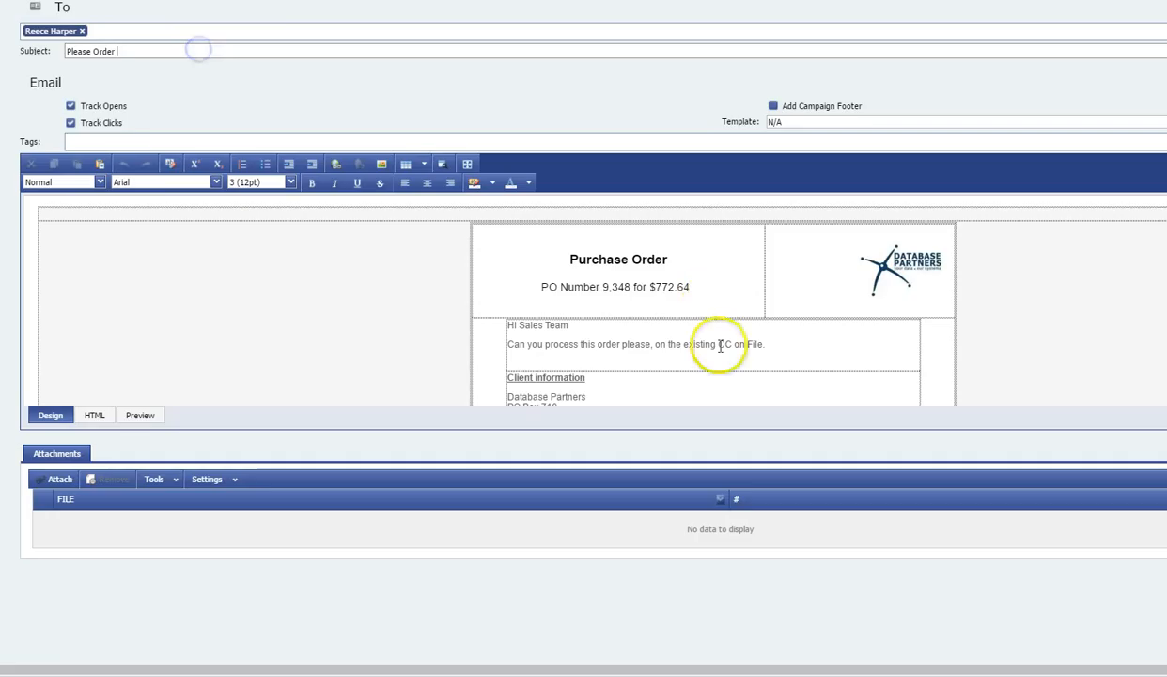
left_click_drag(618, 289, 608, 290)
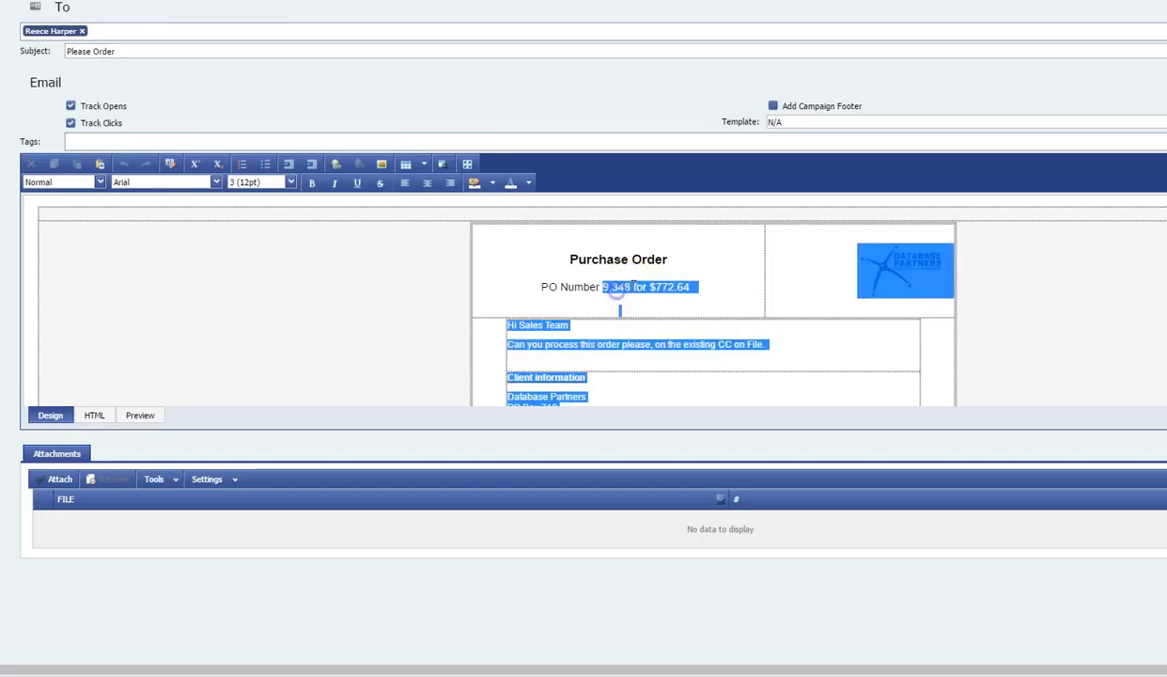
left_click(625, 289)
left_click_drag(629, 287, 609, 288)
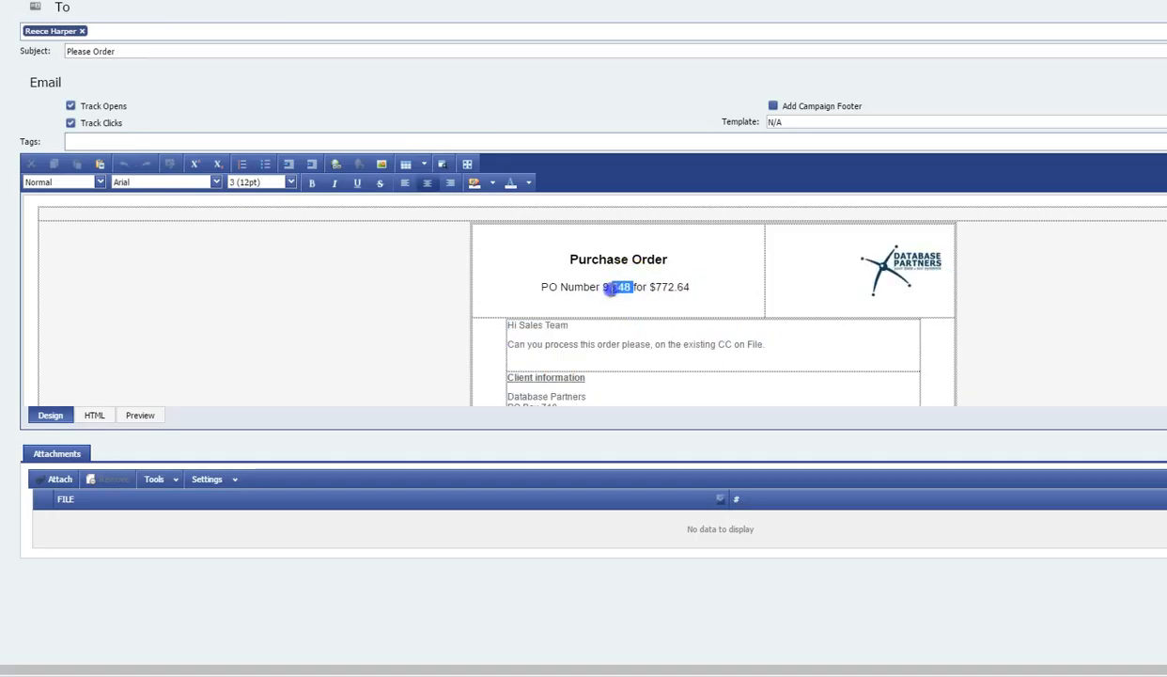
left_click(155, 51)
type("9,348")
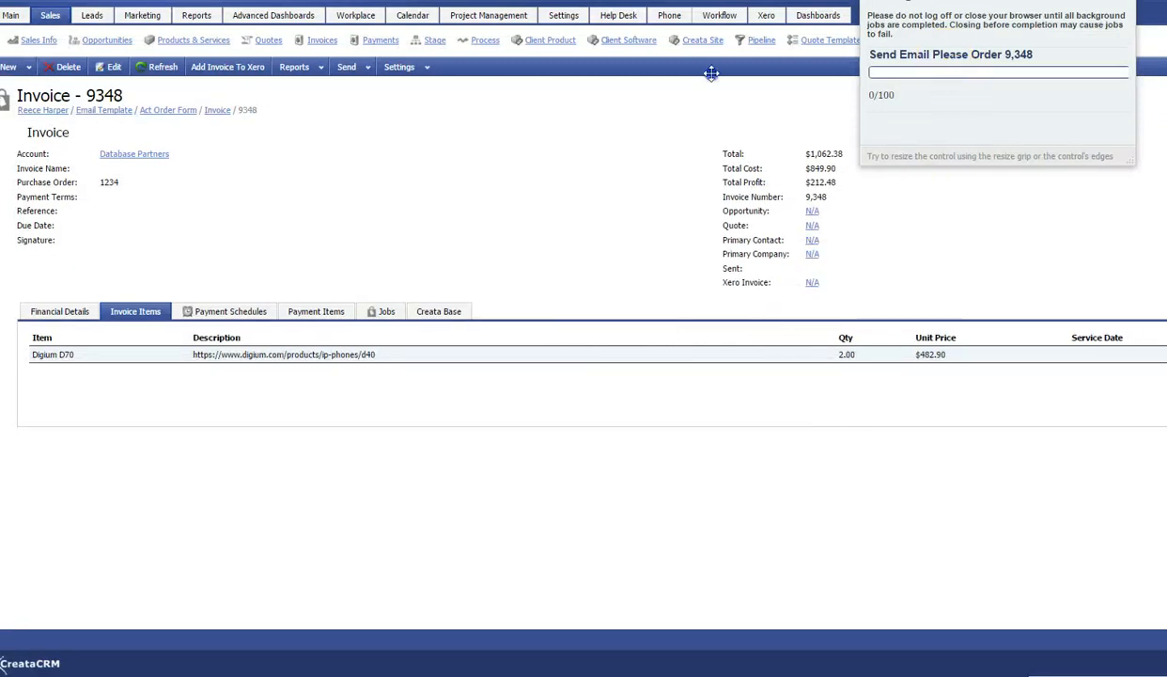
Move the Background Tasks window clear of the invoice details while the email is being sent.
left_click_drag(712, 74, 690, 102)
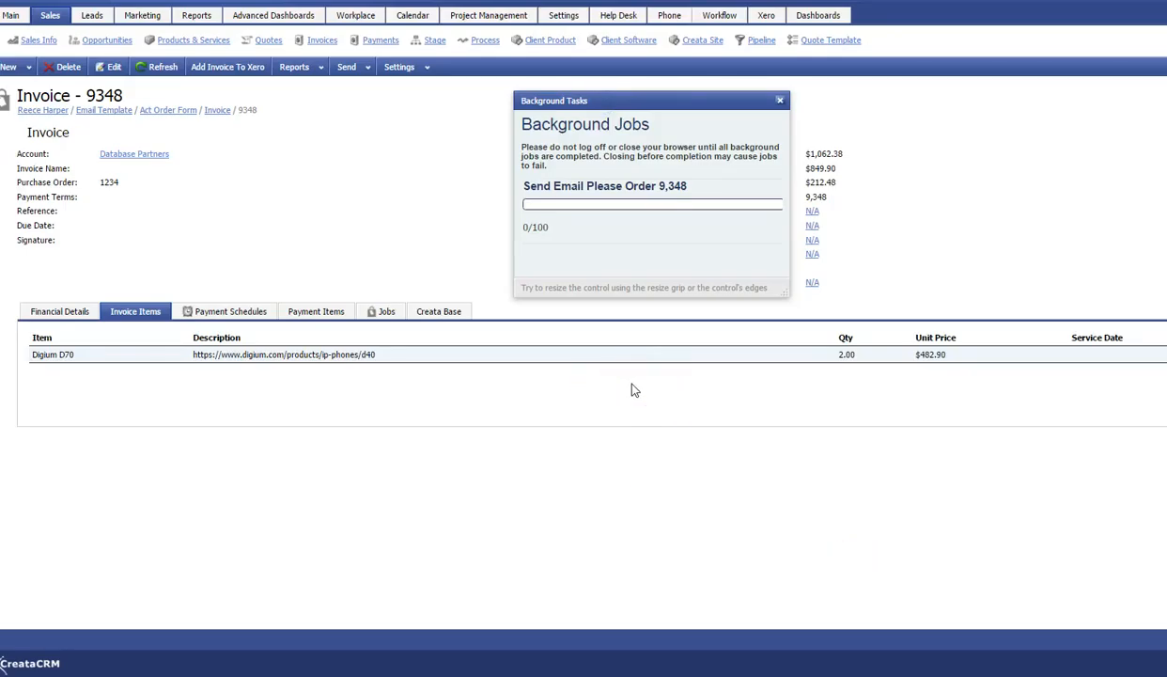
left_click_drag(652, 102, 1113, 146)
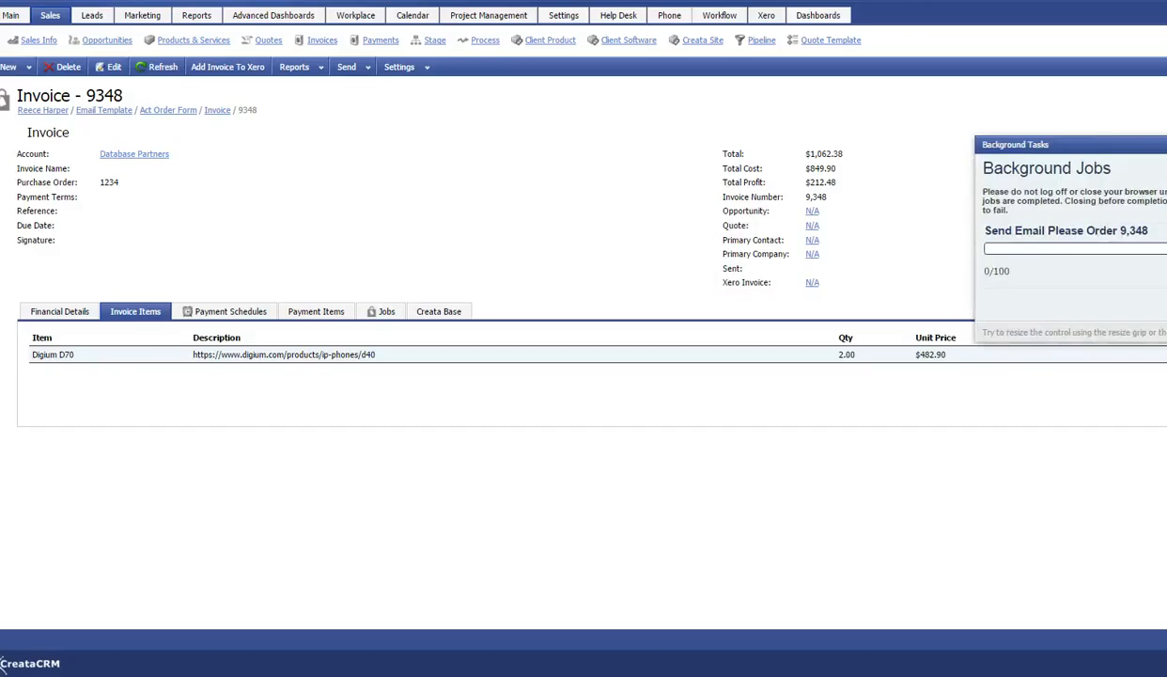
left_click(944, 297)
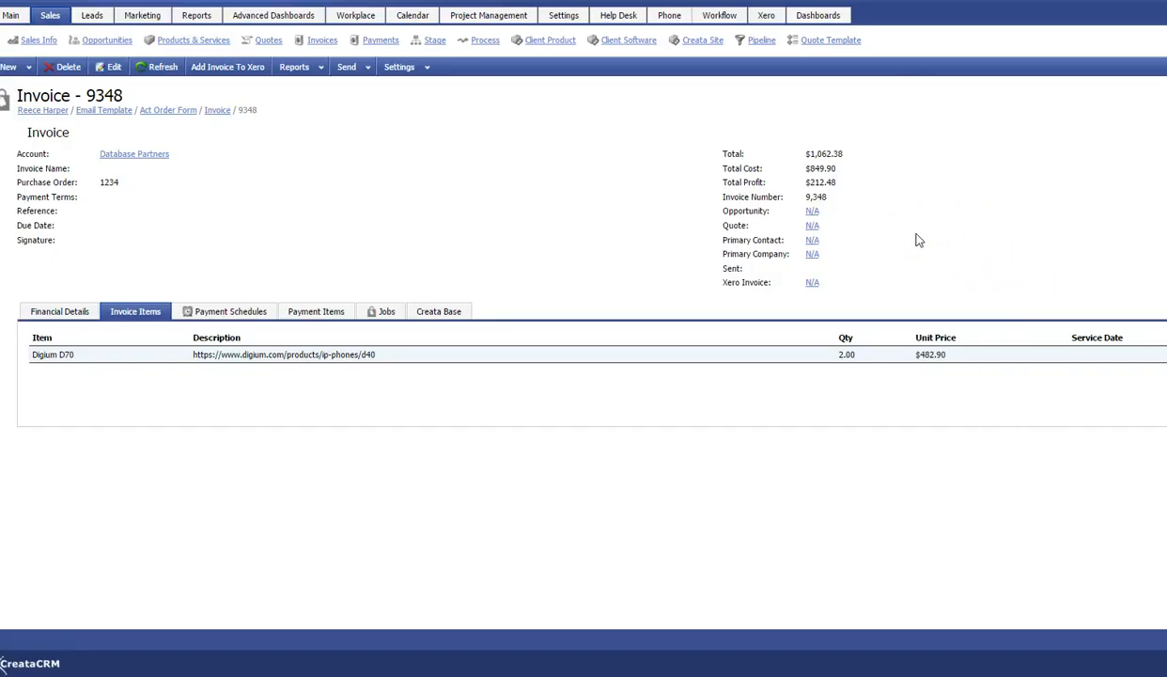
Open the Marketing Overview and examine the email statistics, open and click rates, and the activity chart.
left_click(127, 15)
left_click(821, 40)
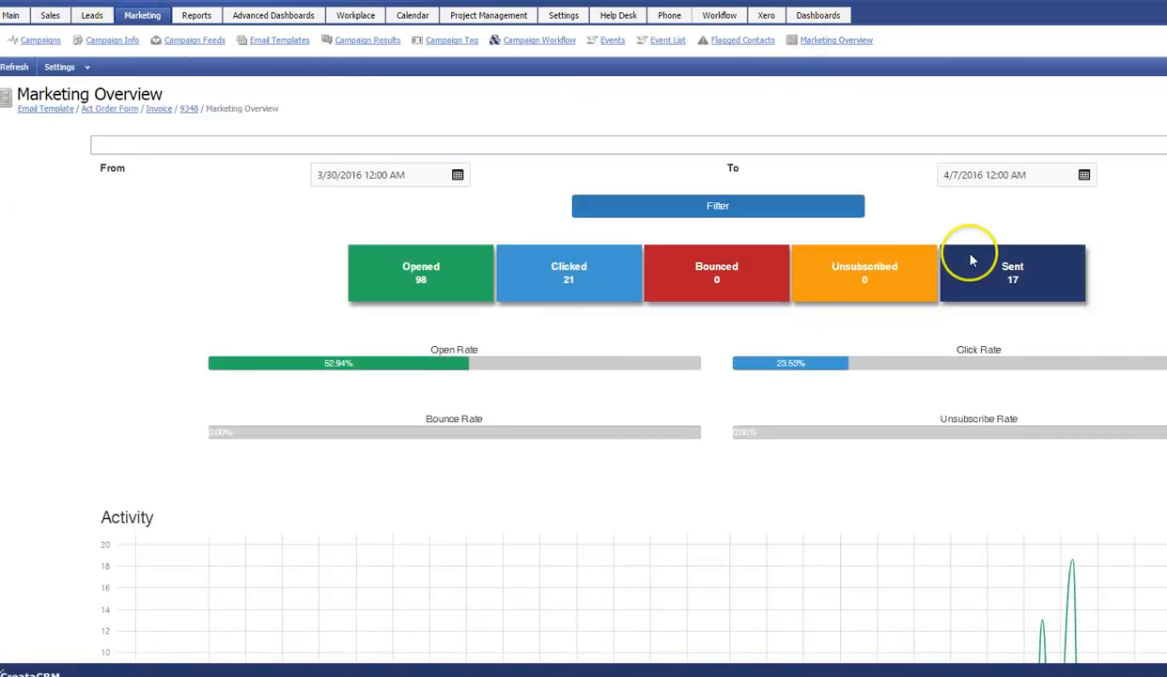
scroll(1013, 282, "down", 4)
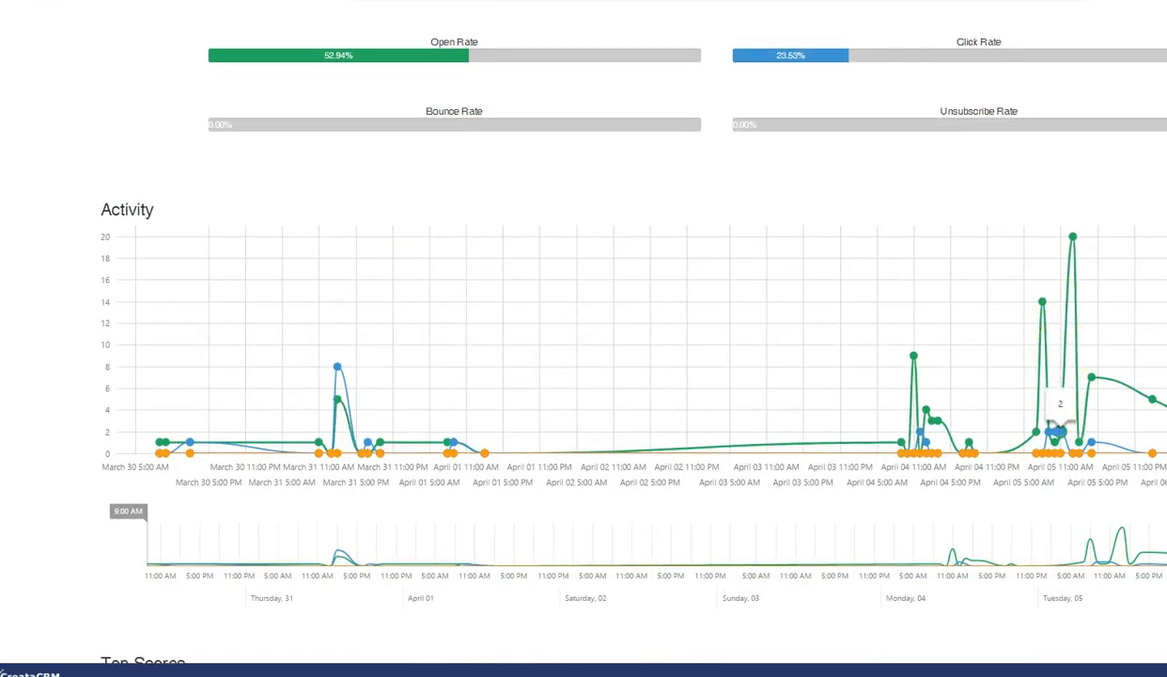
scroll(584, 338, "up", 4)
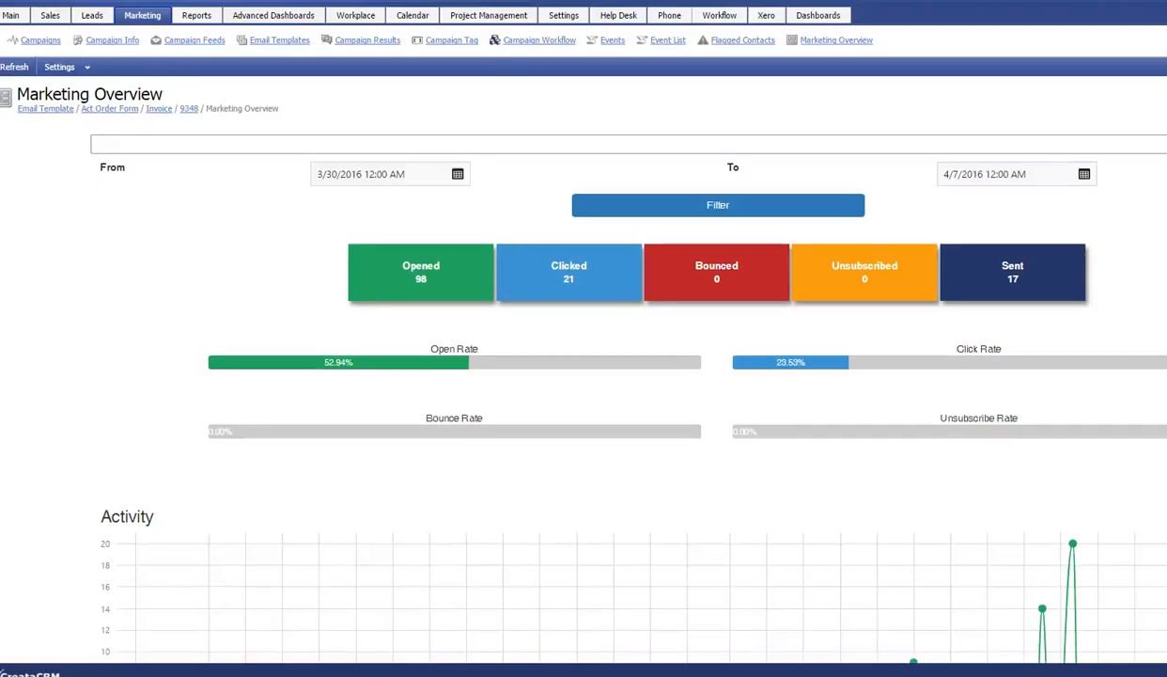
scroll(584, 376, "down", 1)
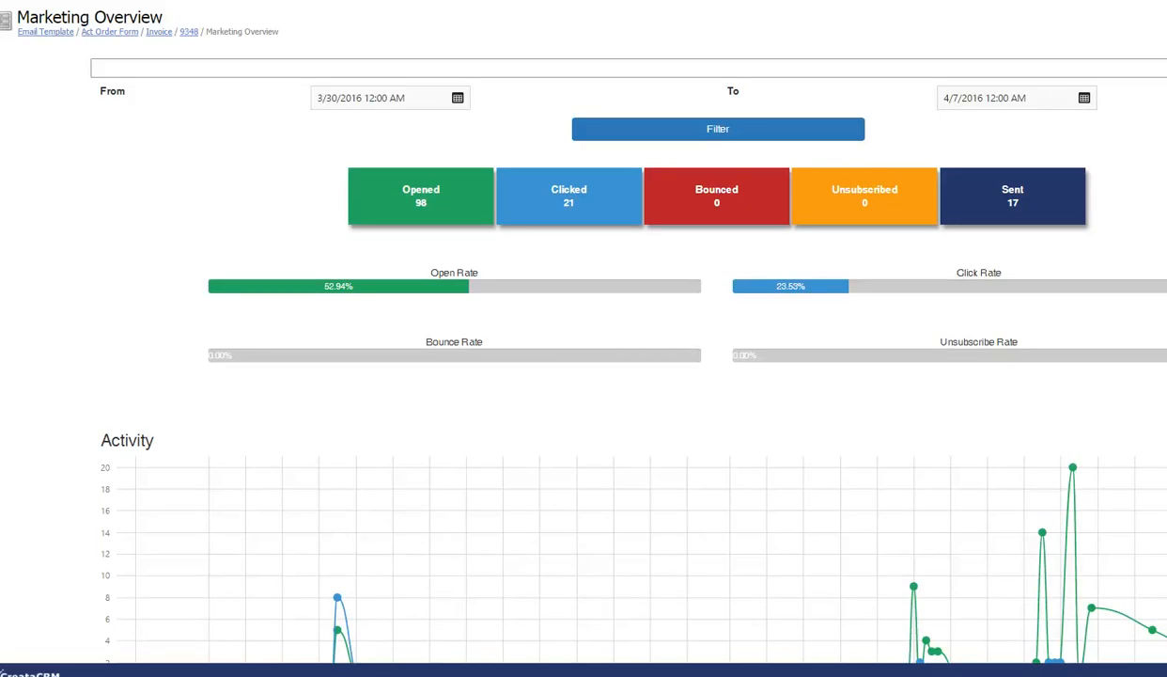
scroll(584, 376, "up", 2)
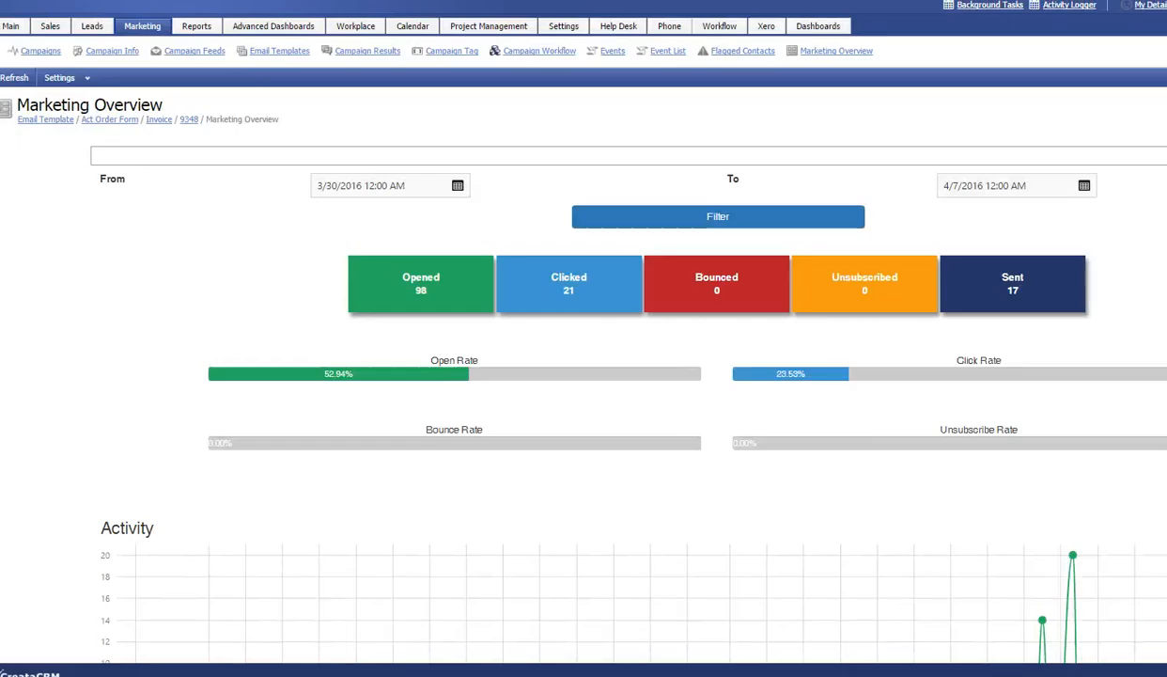